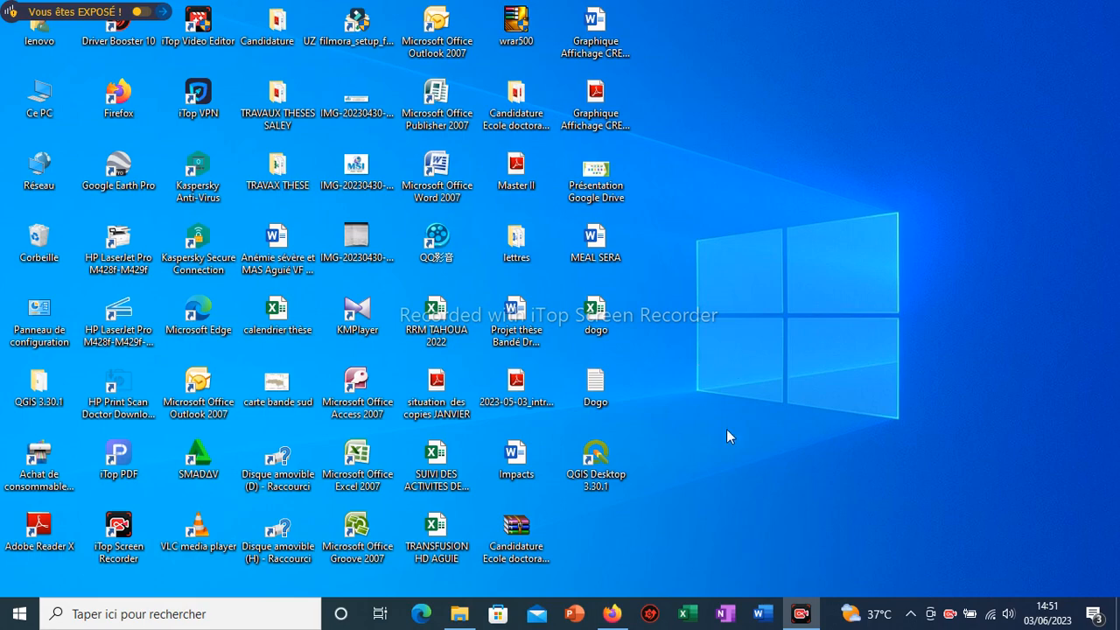
Search the web for "earth explorer" in Firefox and open the USGS EarthExplorer site.
left_click(604, 609)
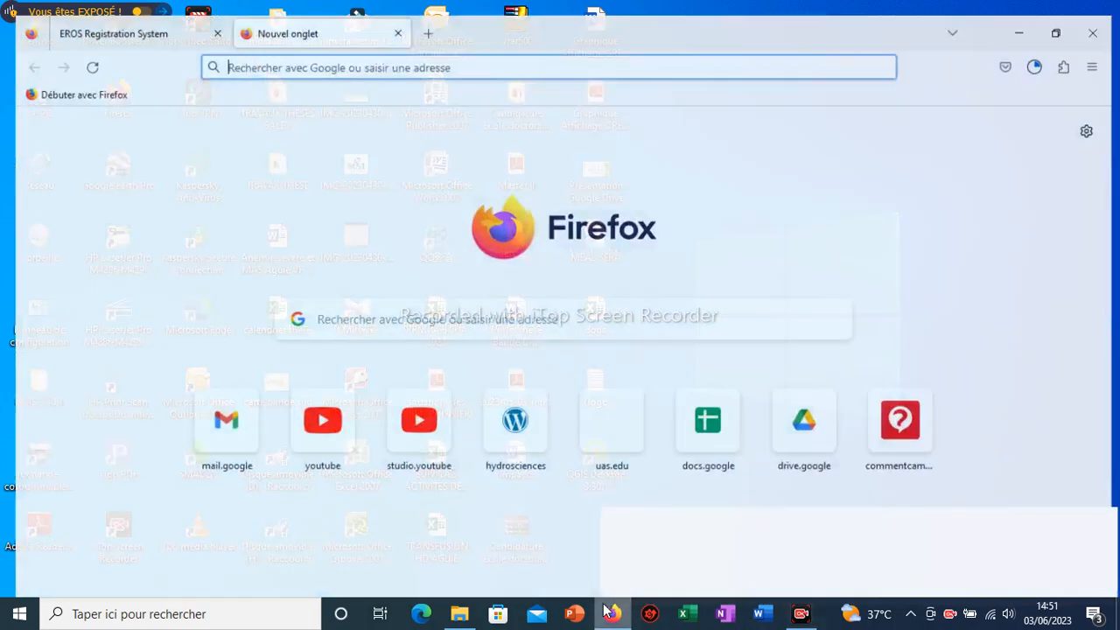
left_click(361, 311)
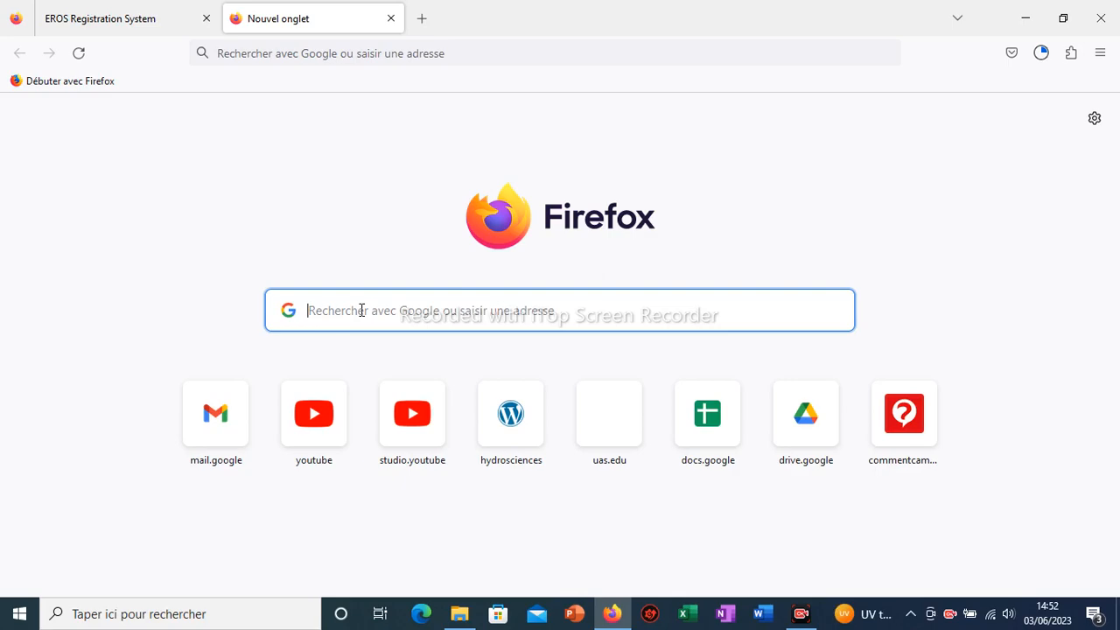
type("eart")
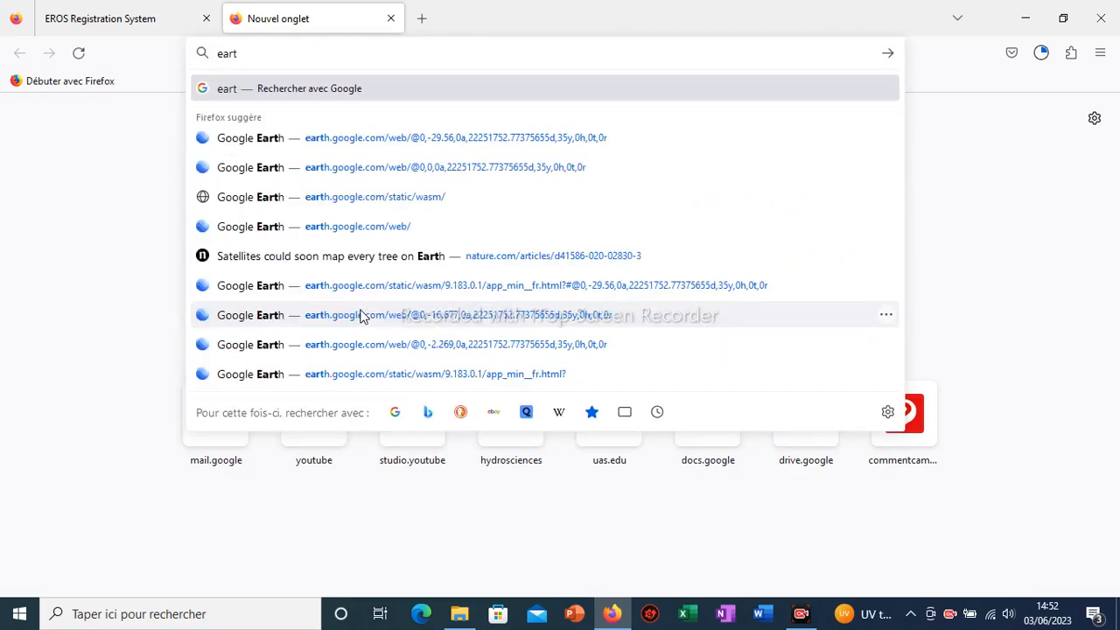
type("h explorer")
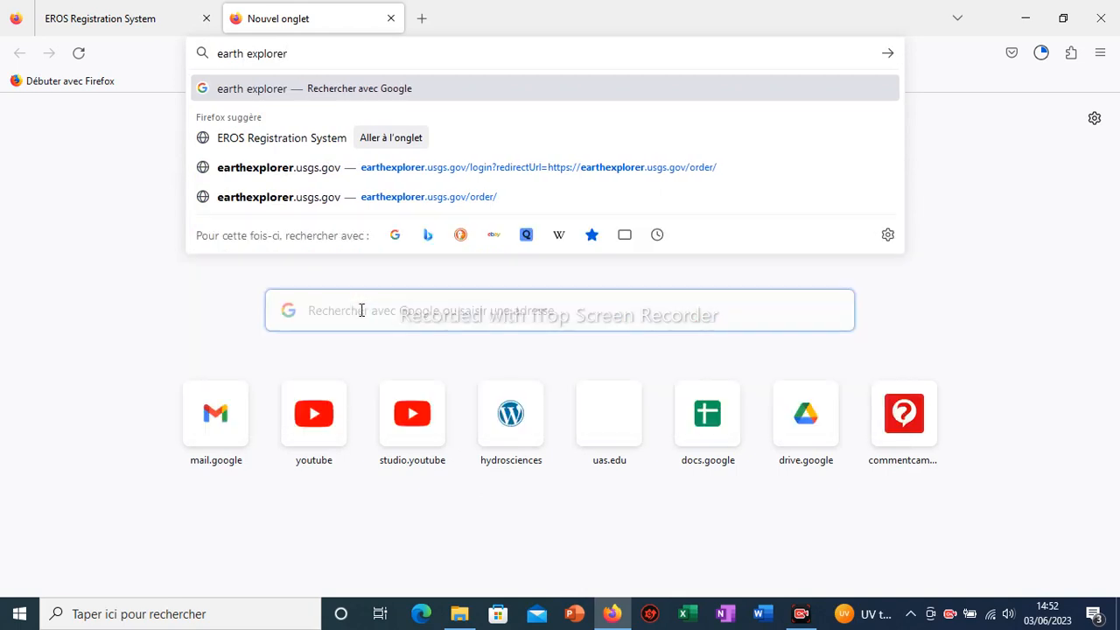
key("Return")
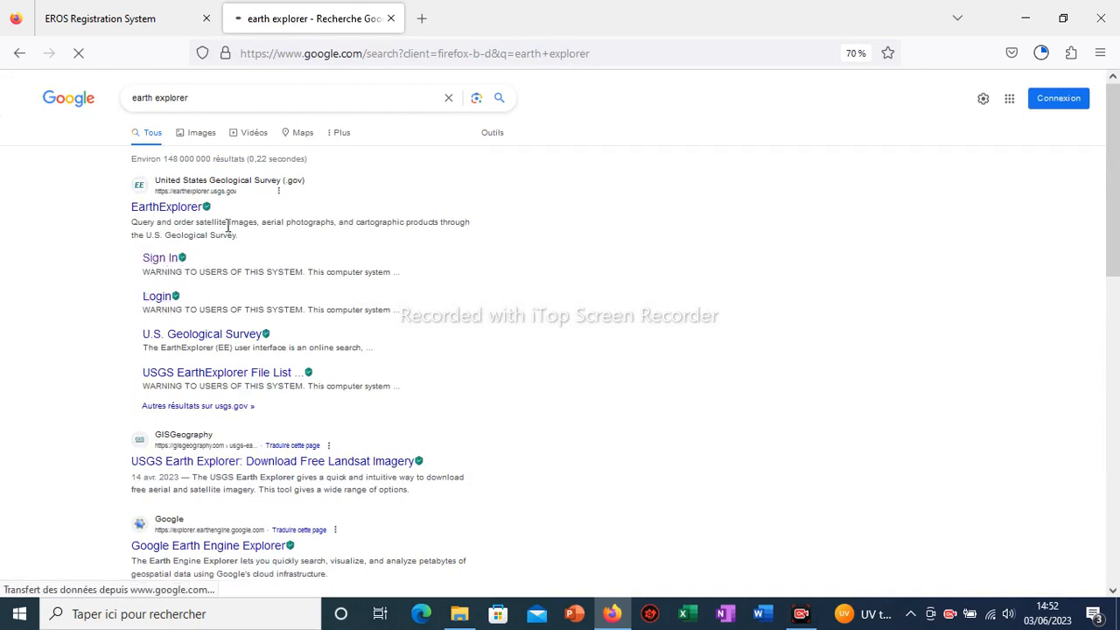
left_click(161, 212)
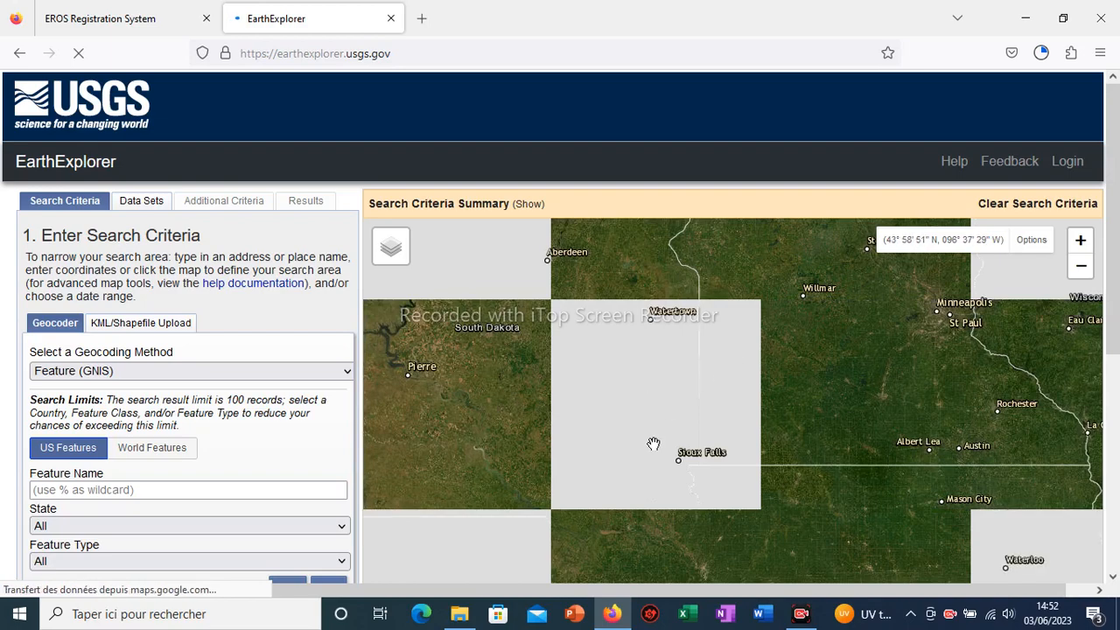
Examine the map at continental scale, from the United States across the Atlantic Ocean to West Africa.
left_click_drag(858, 390, 807, 372)
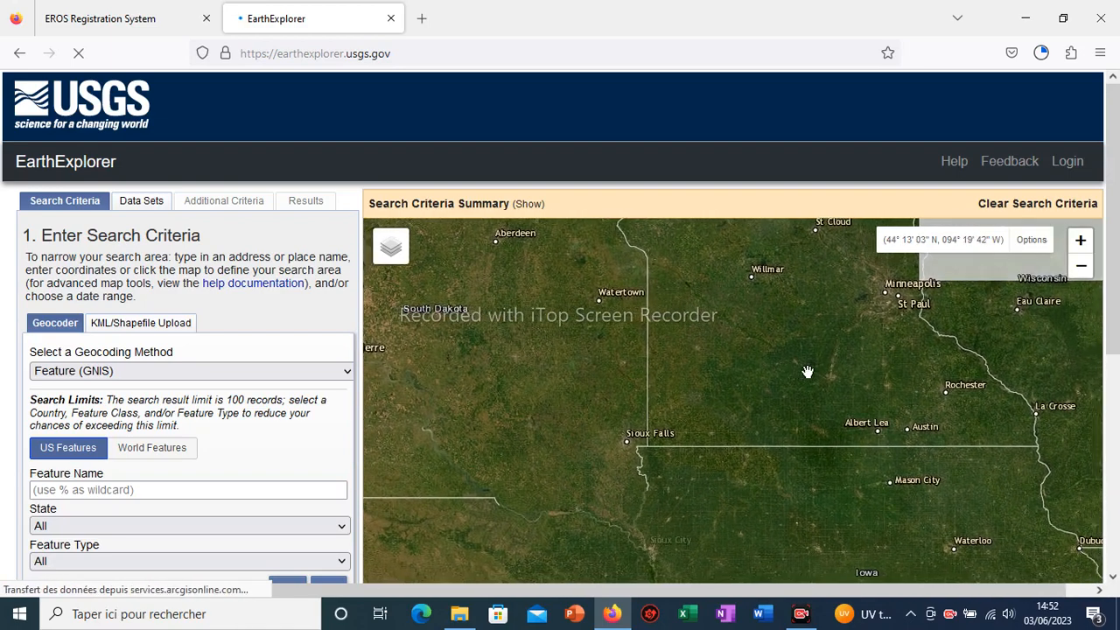
left_click(1076, 273)
left_click(1077, 273)
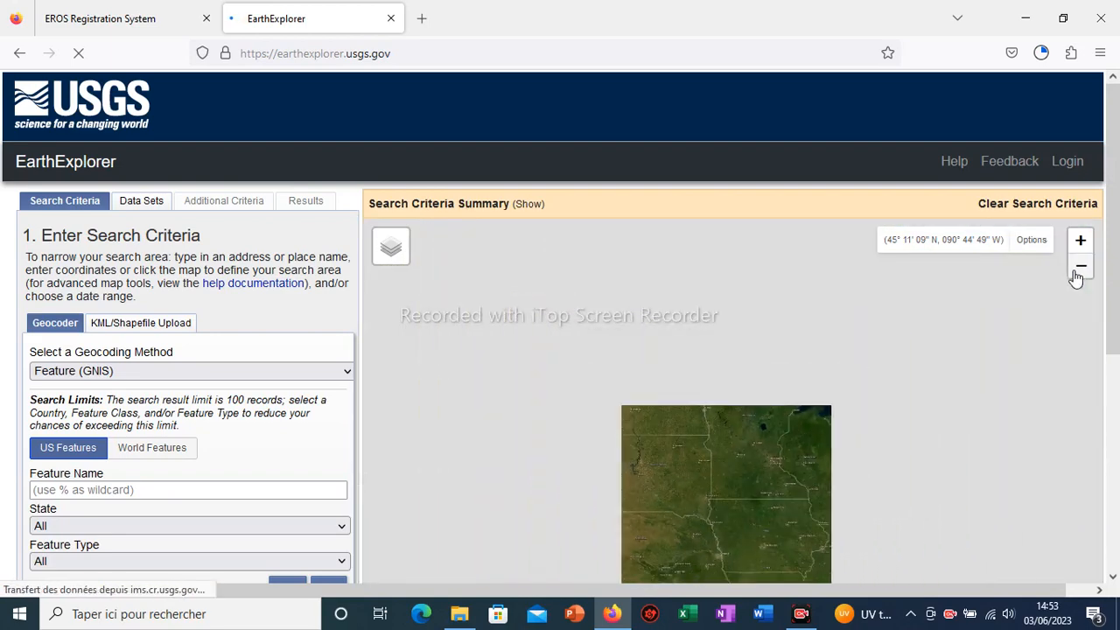
left_click(1076, 273)
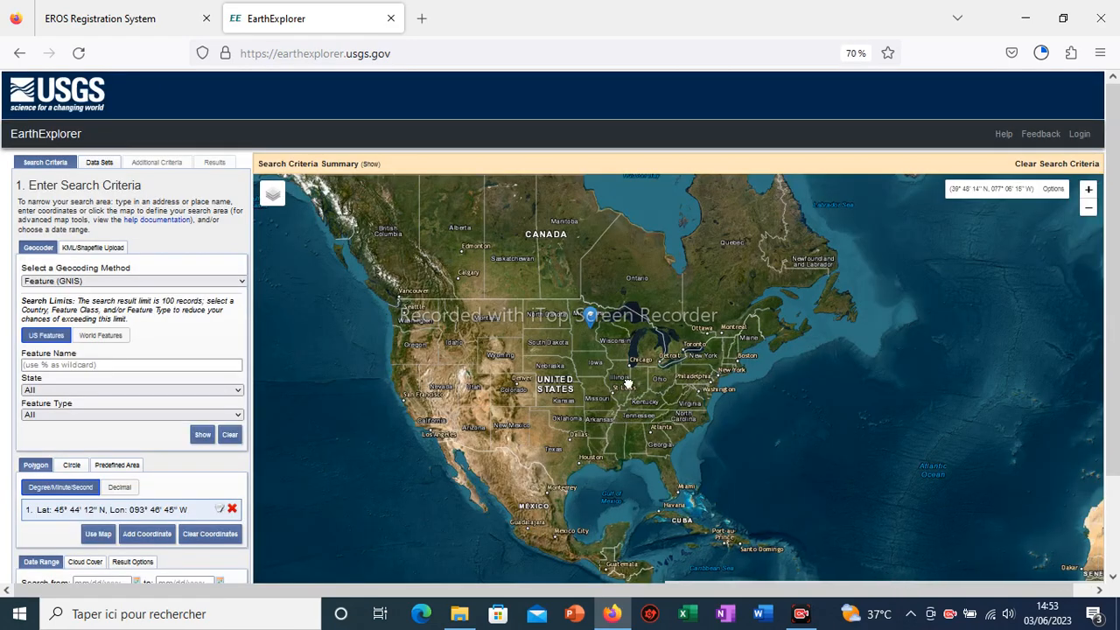
left_click_drag(628, 383, 495, 368)
left_click_drag(819, 439, 755, 368)
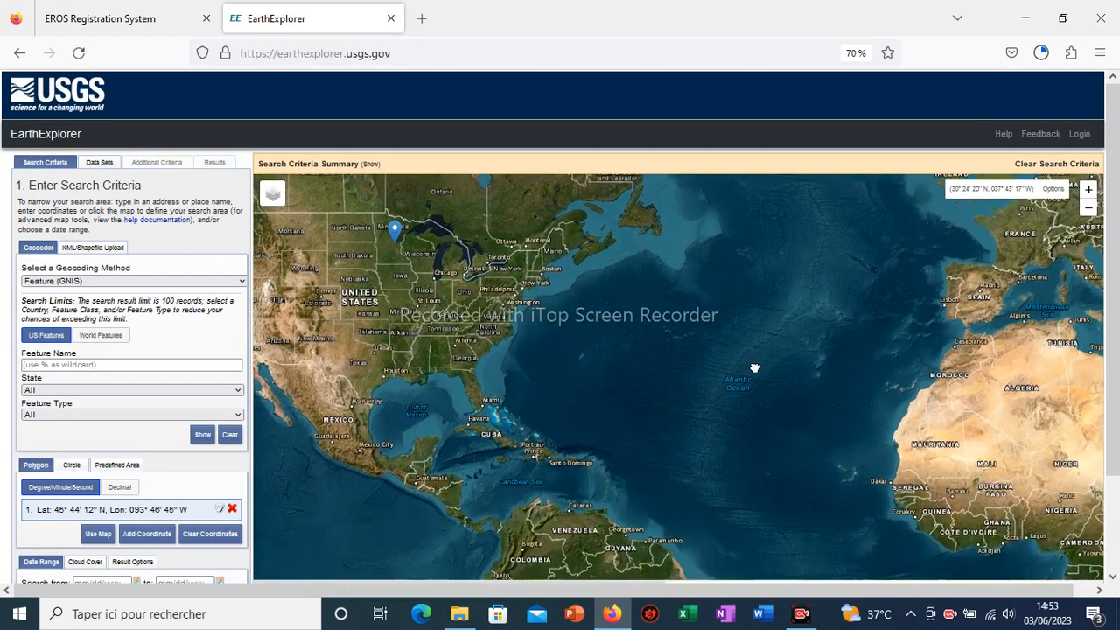
left_click_drag(773, 408, 475, 360)
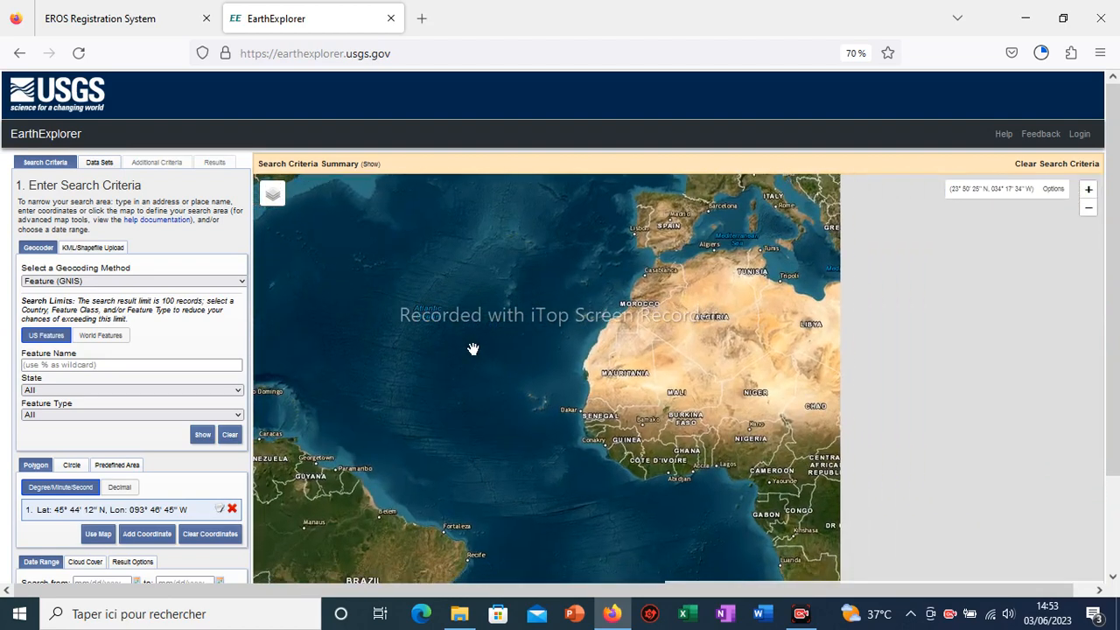
left_click_drag(741, 392, 646, 358)
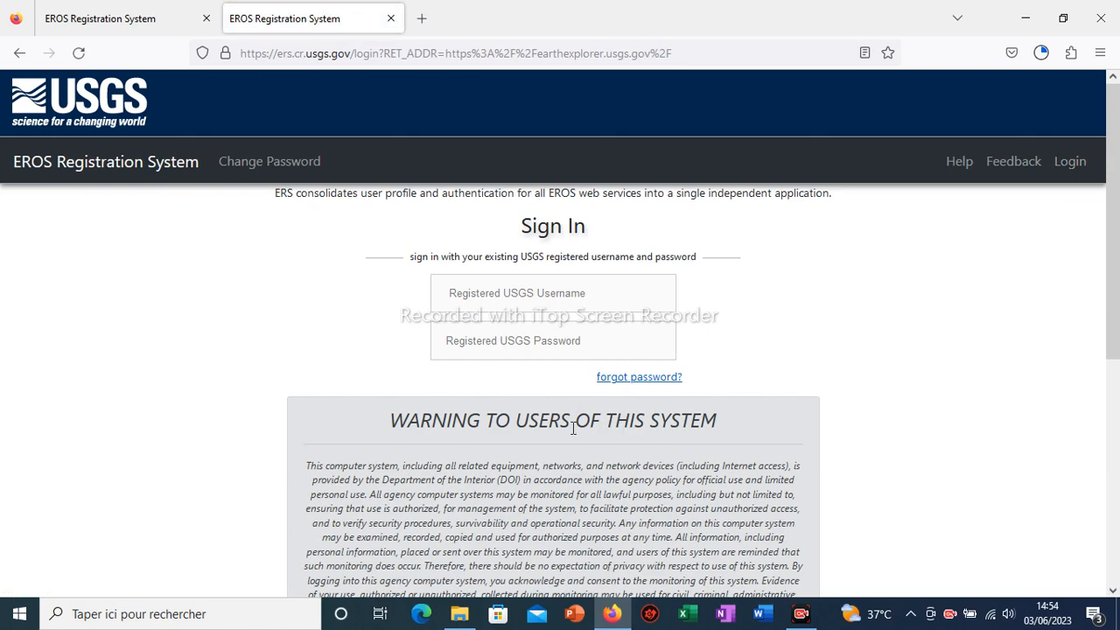
Review the EROS sign-in page down to the account creation option and return to the username field.
scroll(573, 427, "down", 3)
scroll(573, 427, "down", 2)
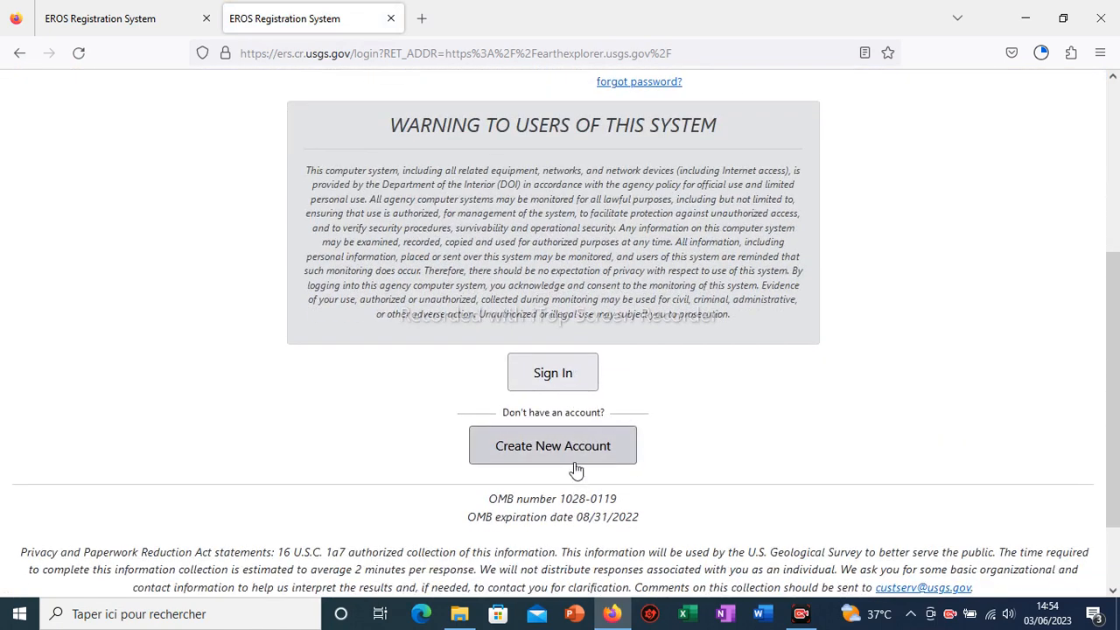
scroll(663, 370, "up", 5)
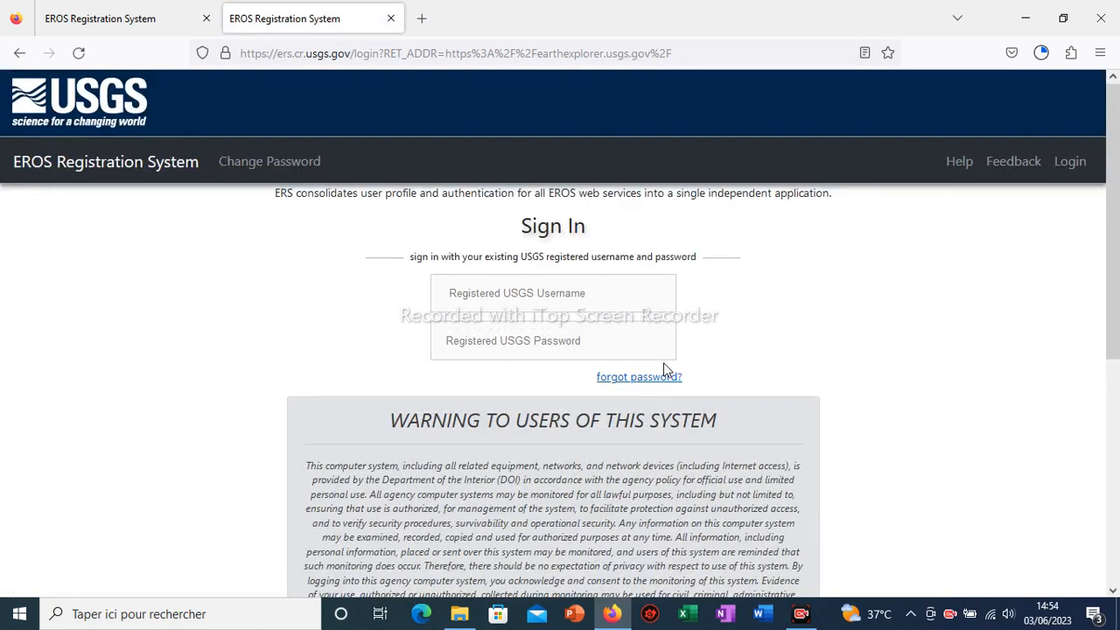
left_click(479, 285)
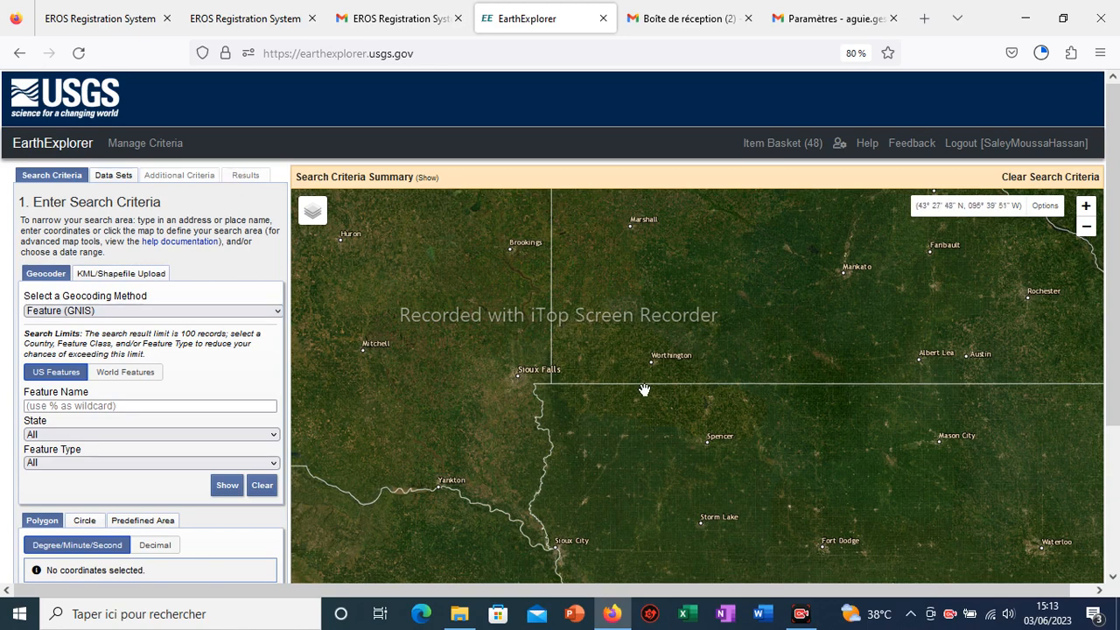
Place a search coordinate on the map in southern Algeria, at about 22° 41' 59" N, 001° 28' 15" E.
left_click_drag(615, 406, 578, 342)
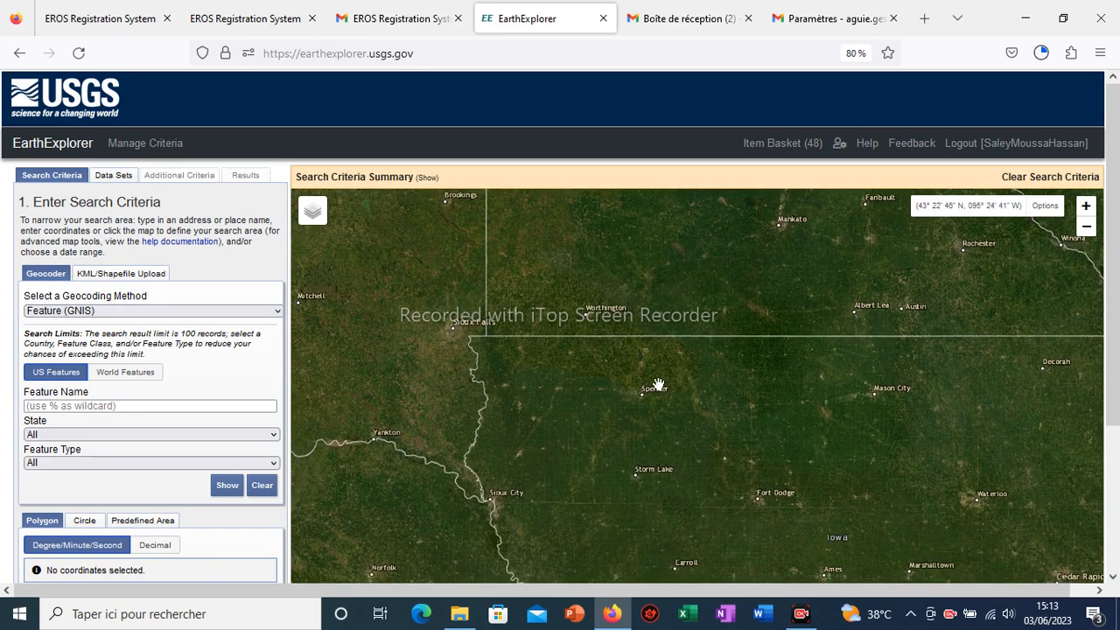
left_click_drag(722, 416, 563, 420)
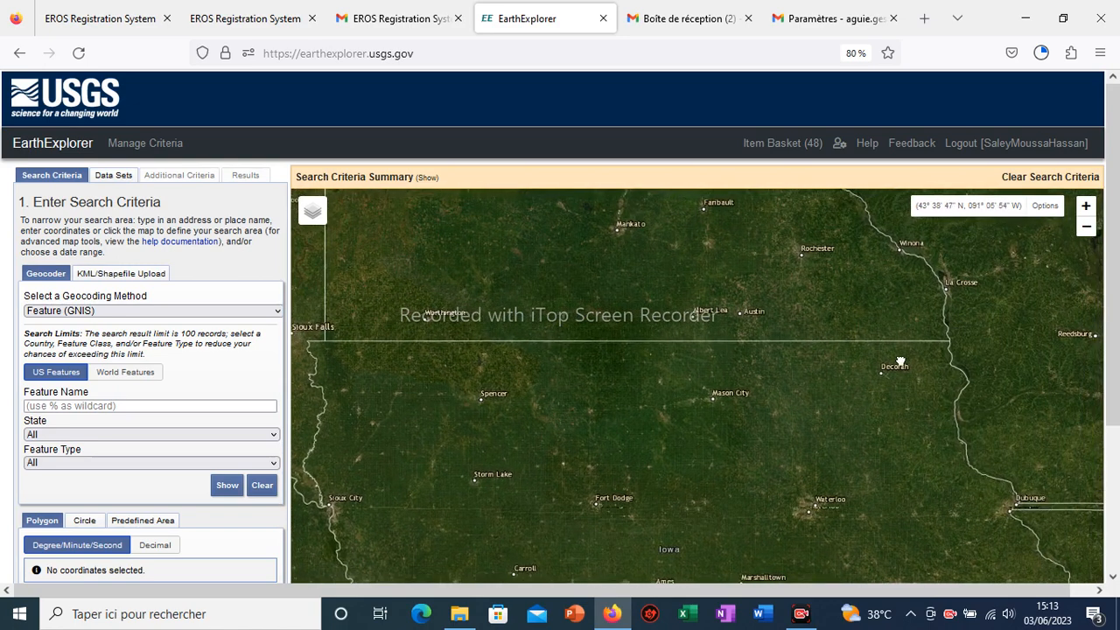
left_click_drag(958, 323, 626, 449)
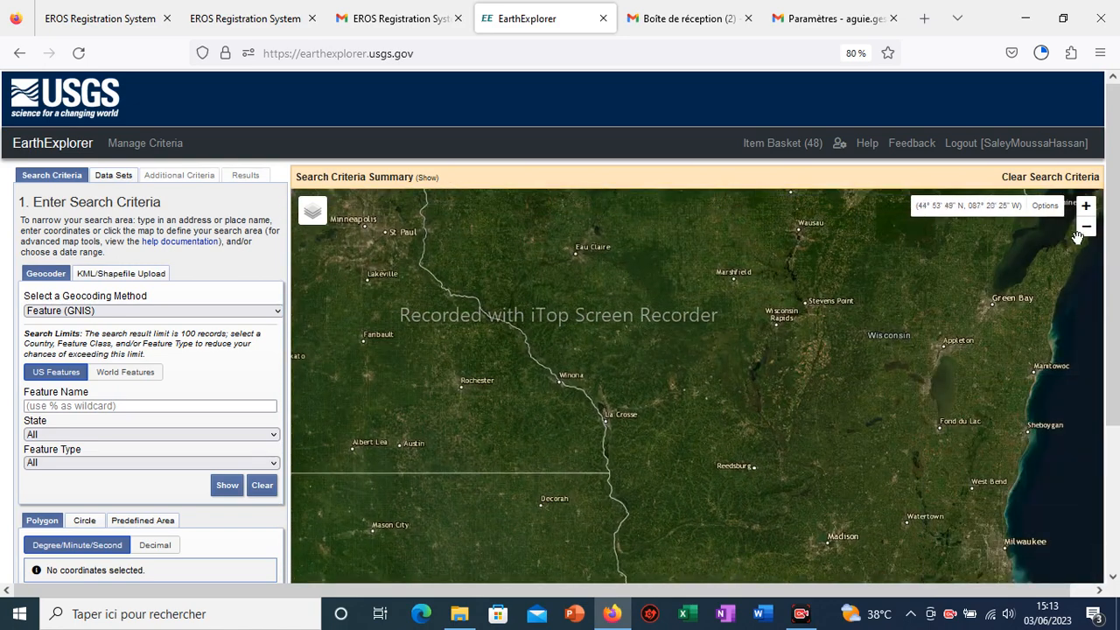
left_click(1085, 227)
left_click(1086, 227)
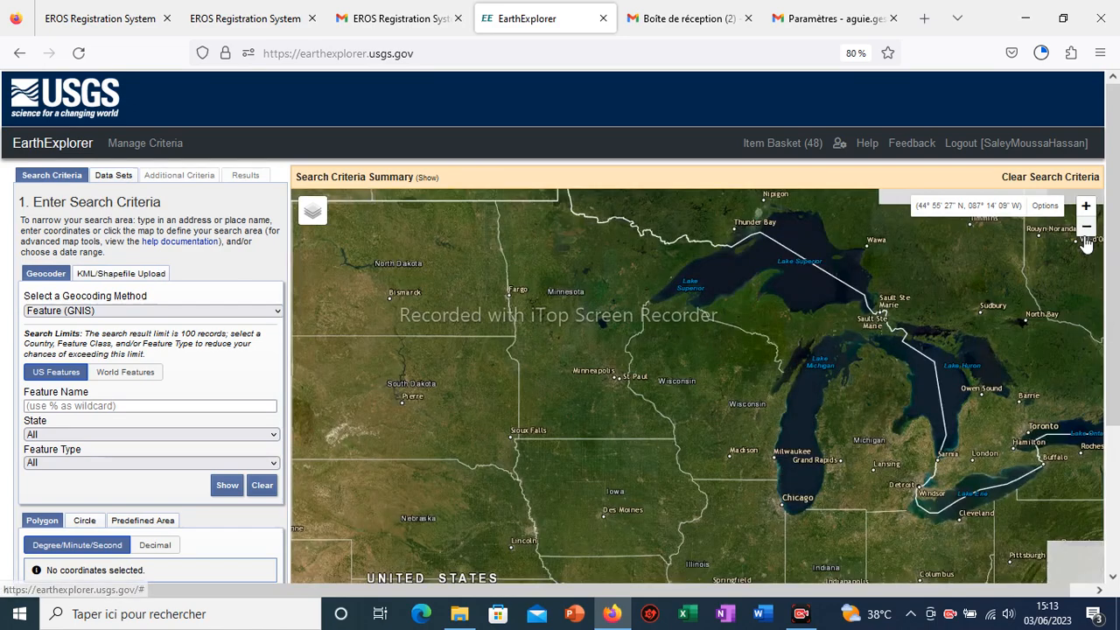
left_click(1085, 232)
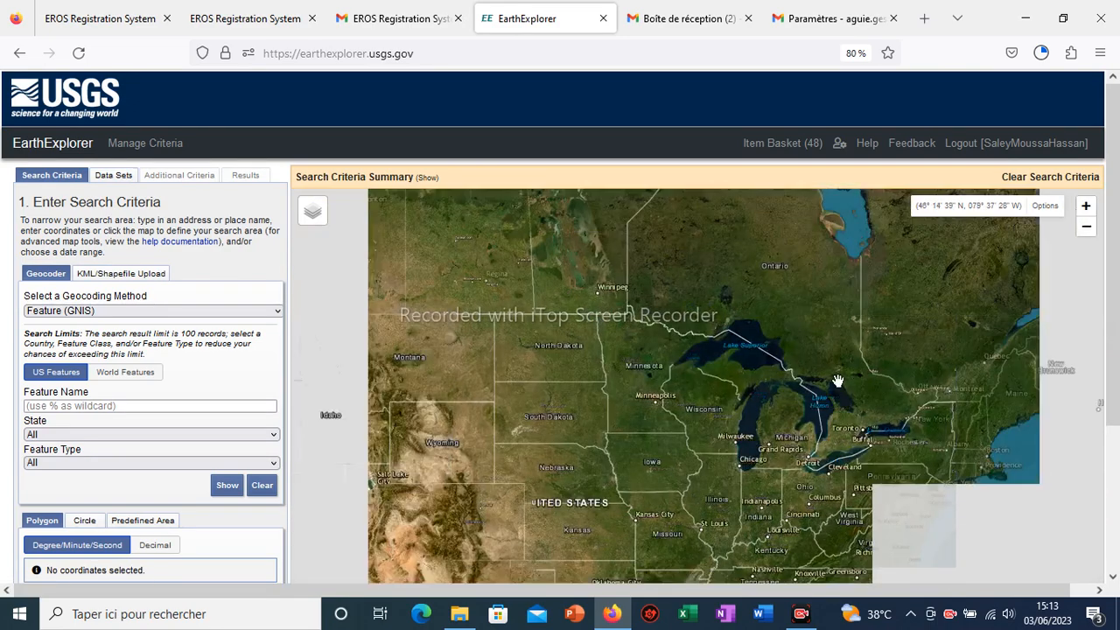
left_click_drag(738, 396, 687, 343)
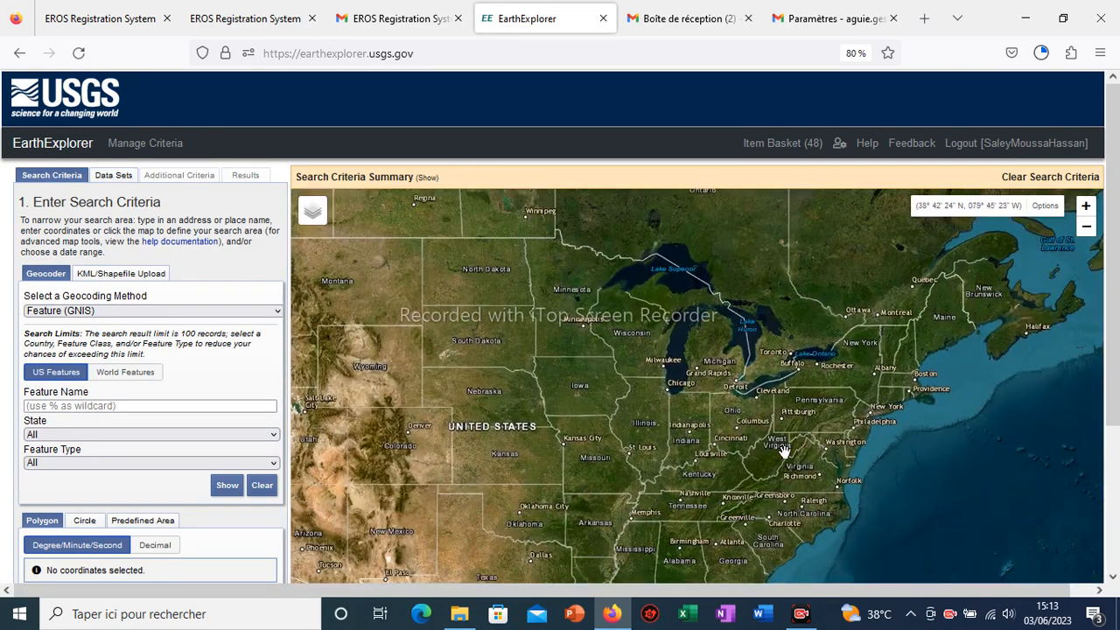
left_click_drag(785, 452, 696, 296)
left_click_drag(774, 391, 423, 357)
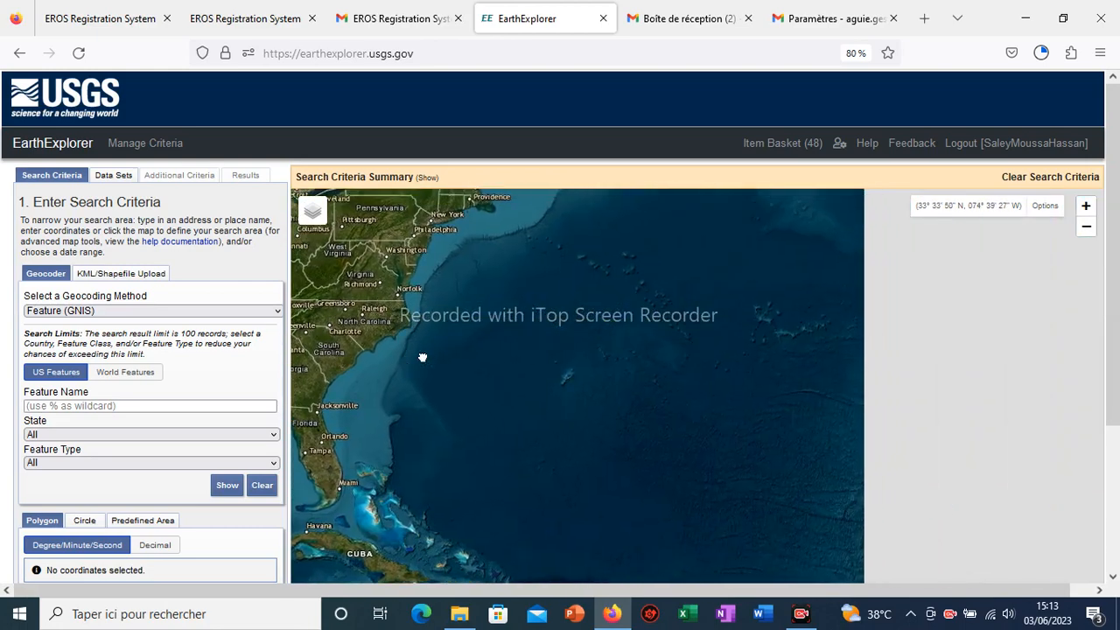
left_click_drag(692, 397, 417, 335)
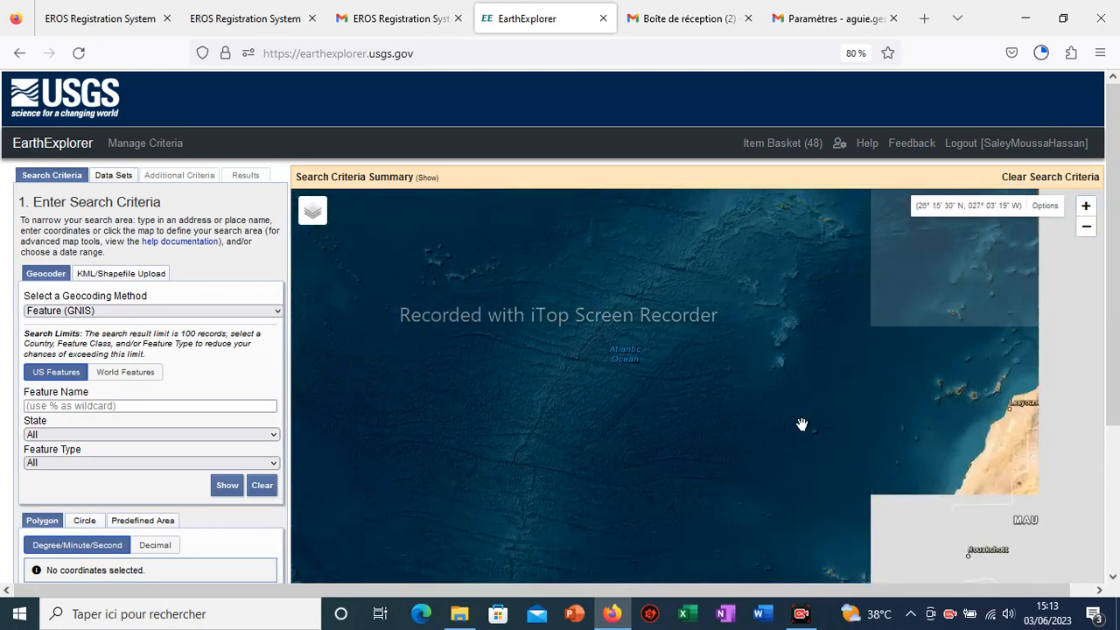
left_click_drag(801, 424, 533, 373)
left_click(950, 427)
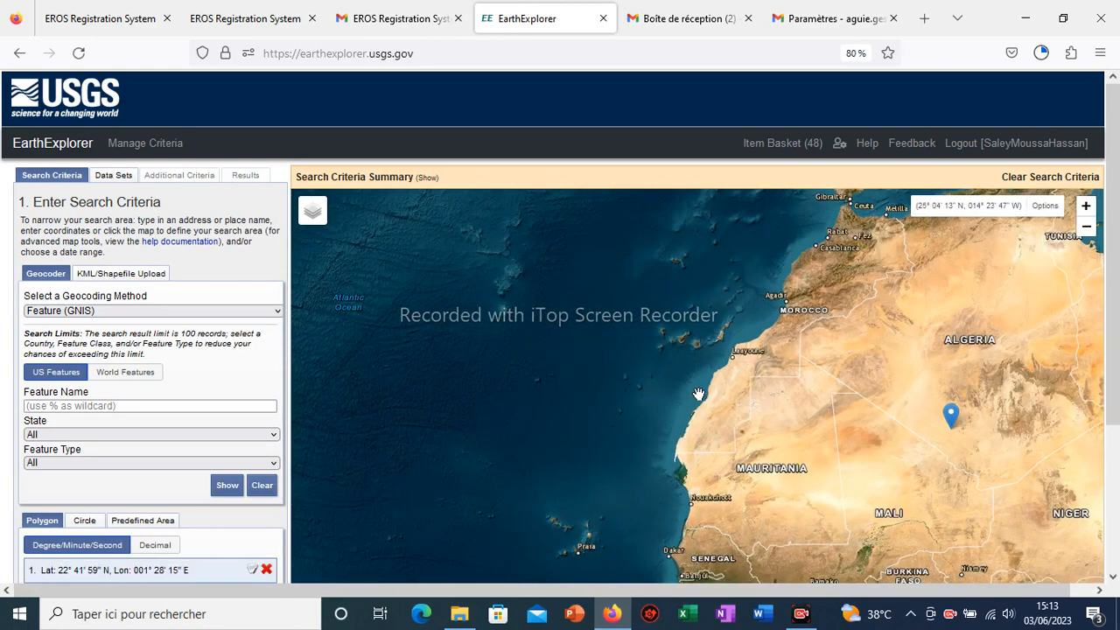
Examine southern Niger on the map in close-up, from the Zinder region to the Magaria area near the Nigerian border.
left_click_drag(951, 446, 727, 393)
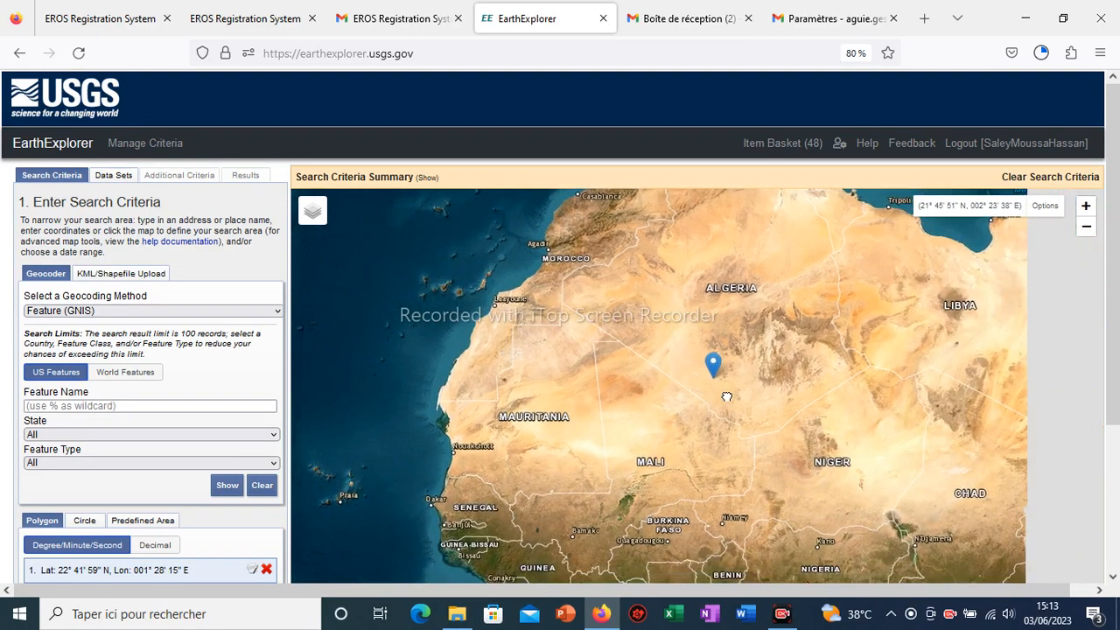
left_click_drag(825, 489, 688, 408)
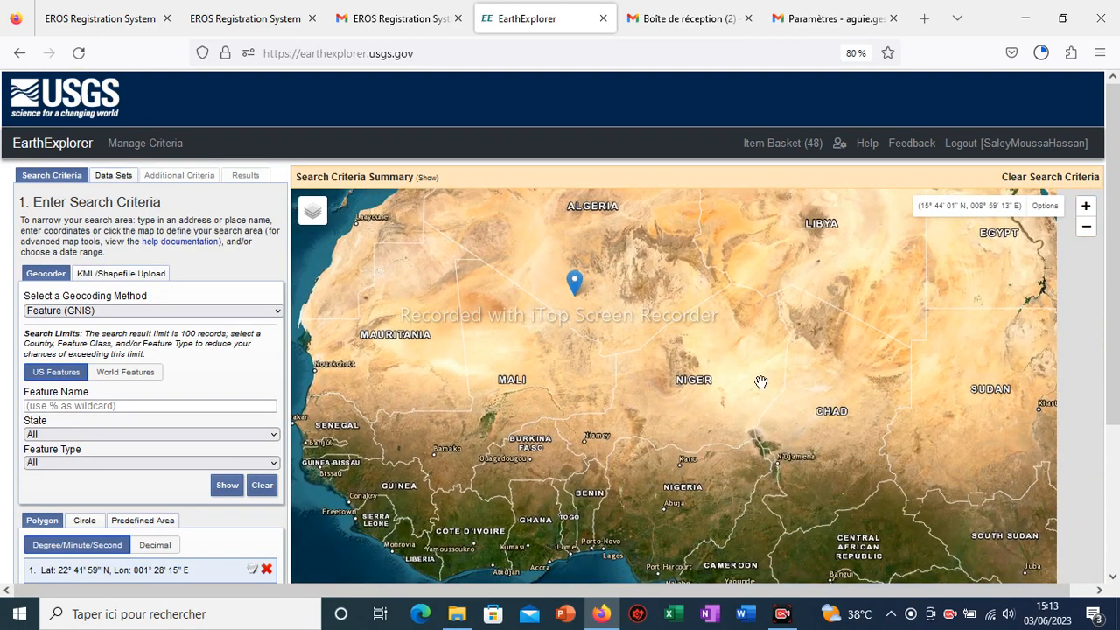
left_click(1085, 207)
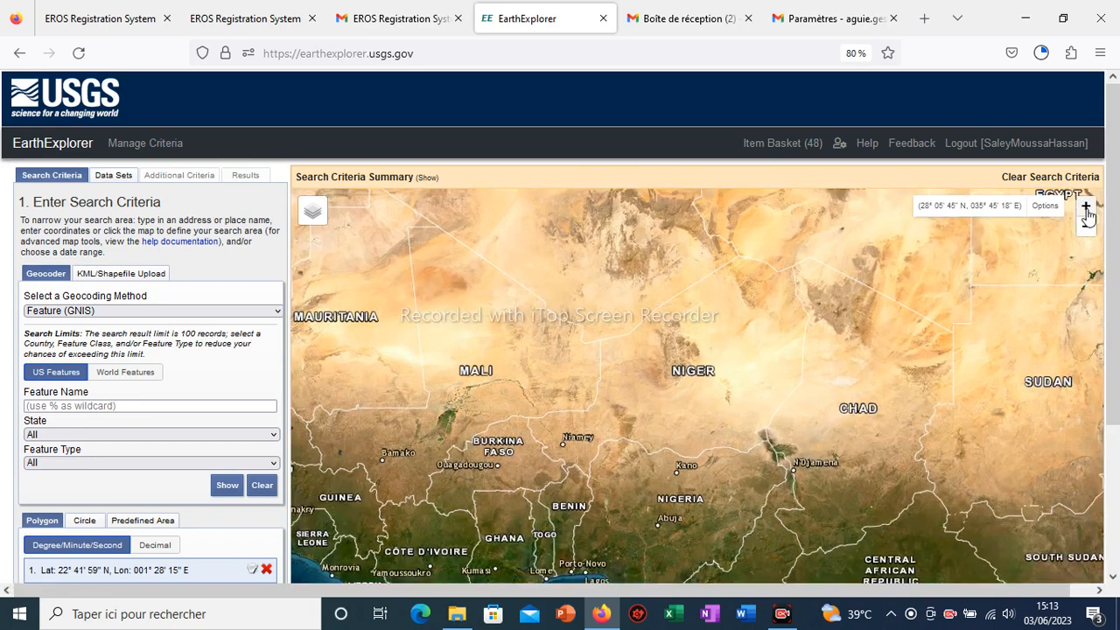
left_click(1085, 207)
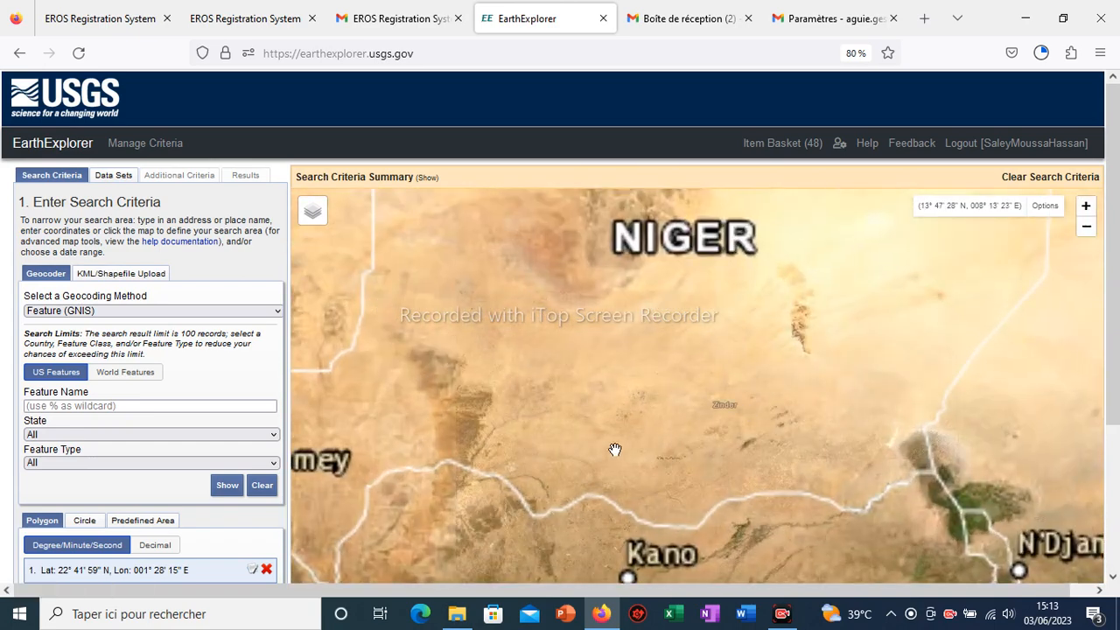
left_click(1085, 207)
left_click(1085, 207)
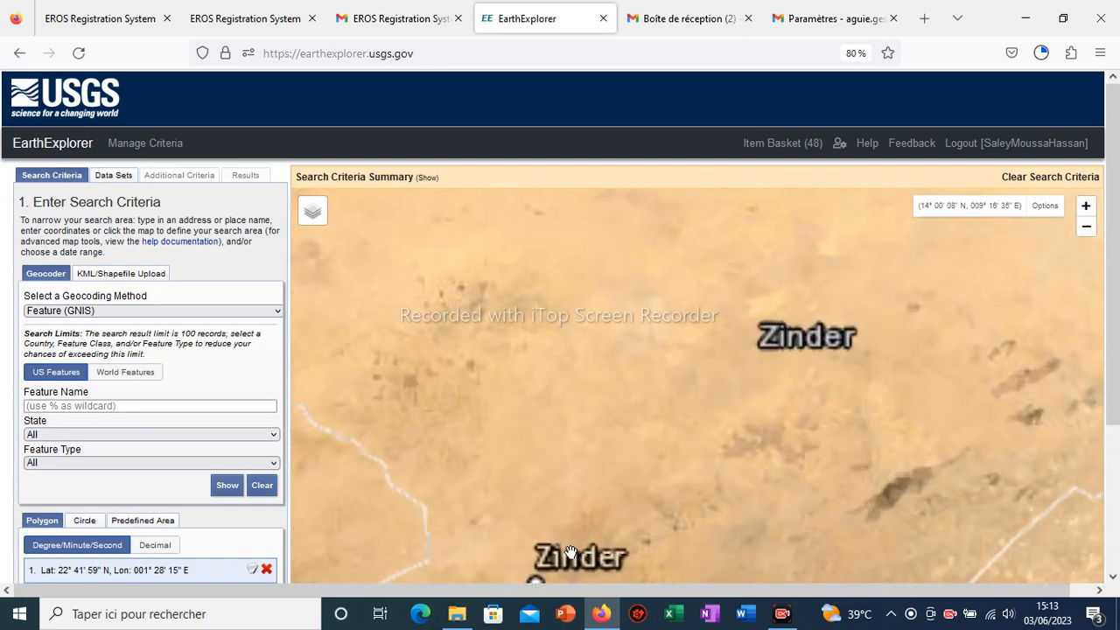
left_click_drag(607, 475, 610, 390)
left_click_drag(577, 487, 586, 425)
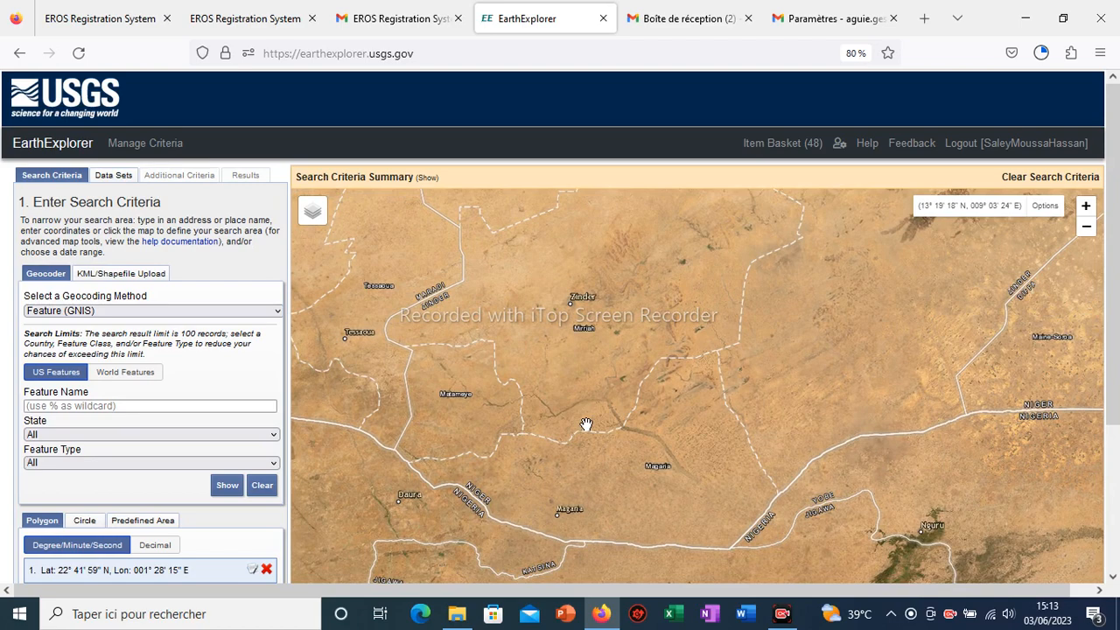
left_click(1088, 210)
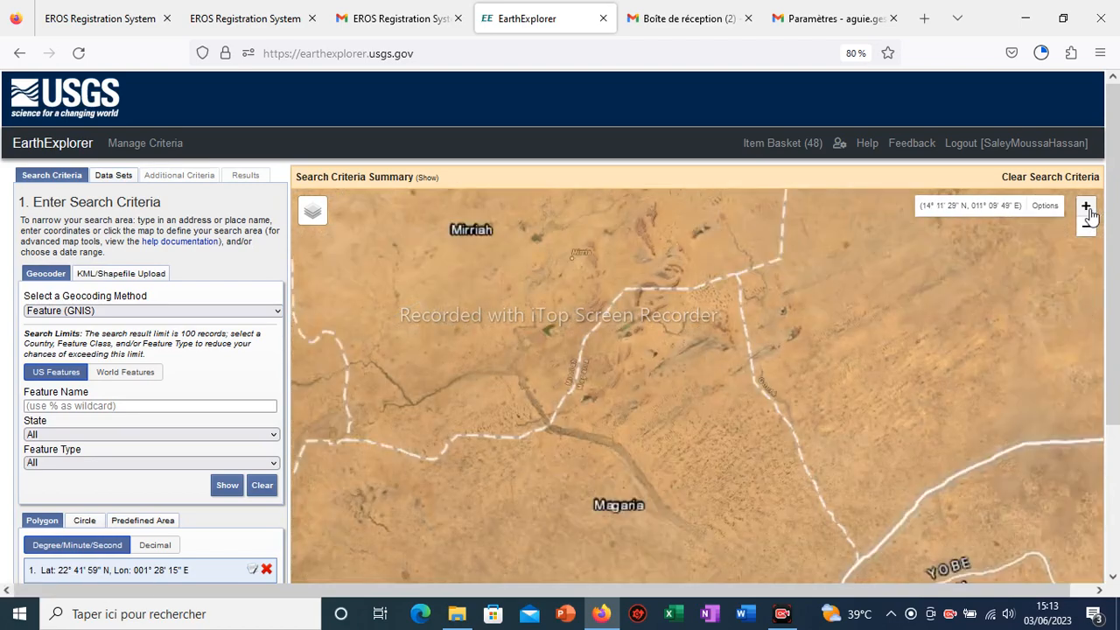
scroll(613, 463, "up", 1)
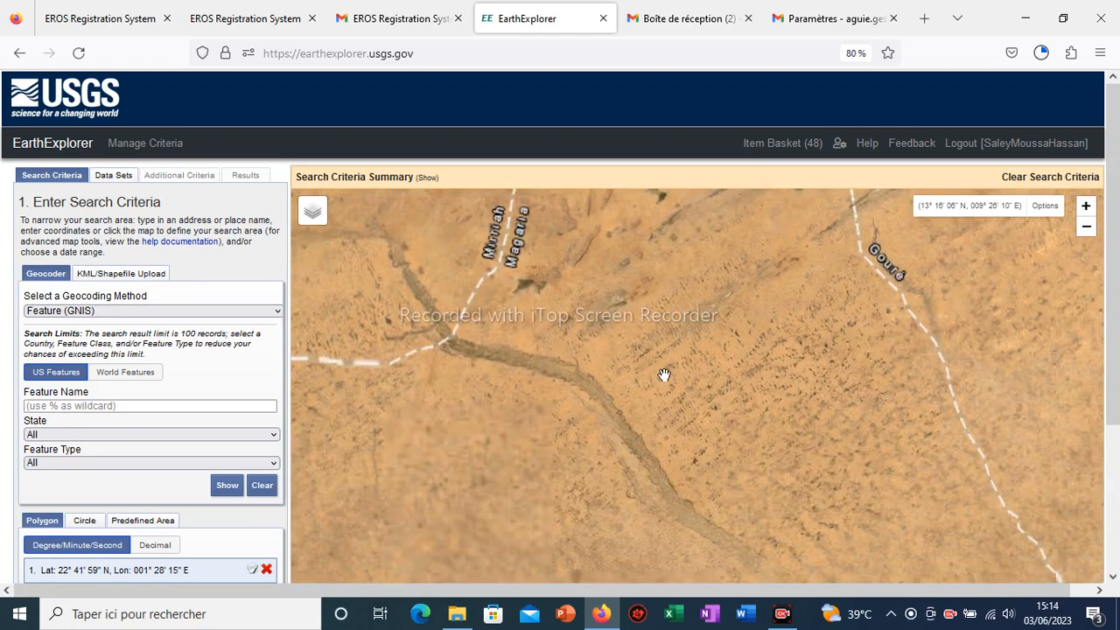
scroll(716, 353, "up", 1)
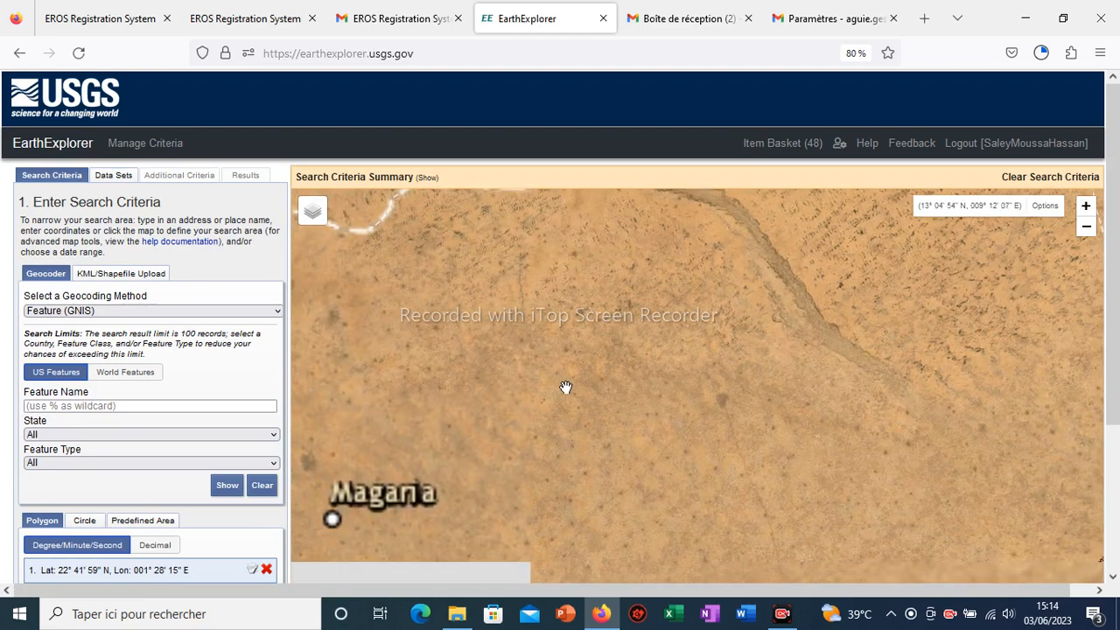
left_click_drag(610, 393, 775, 253)
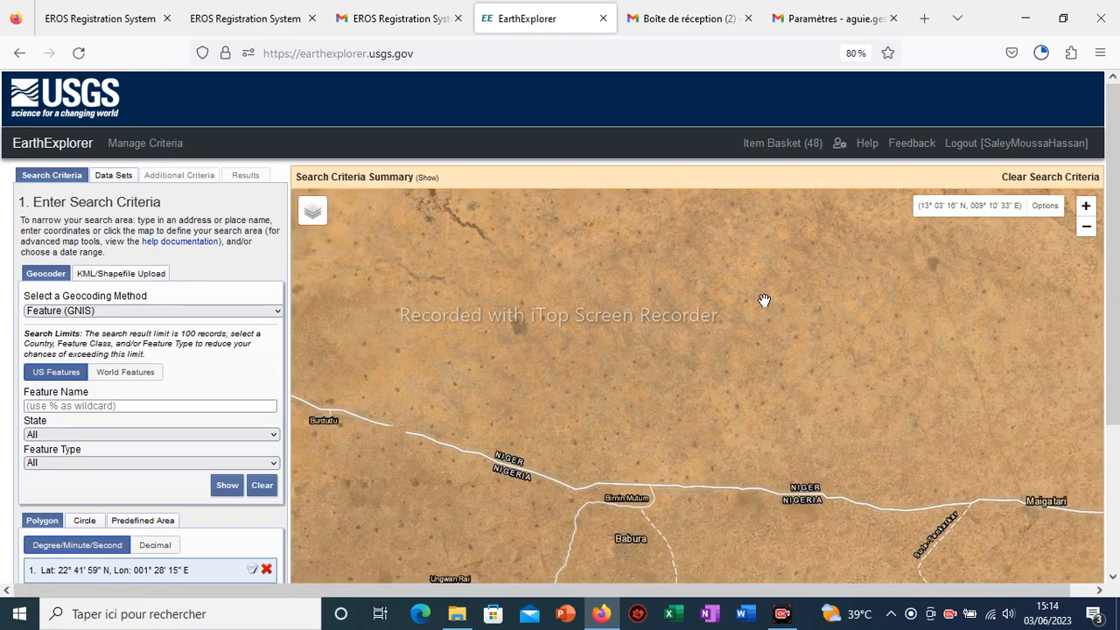
left_click_drag(762, 300, 718, 449)
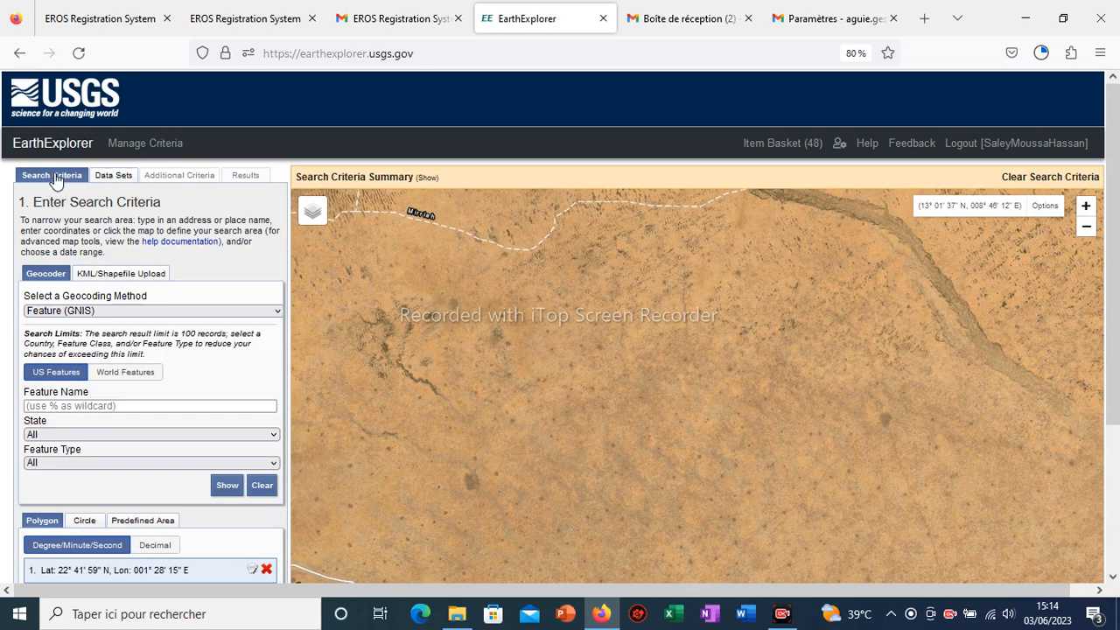
Set the feature geocoder to world features and restrict it to the country NIGER, leaving feature class and type at All.
left_click(103, 276)
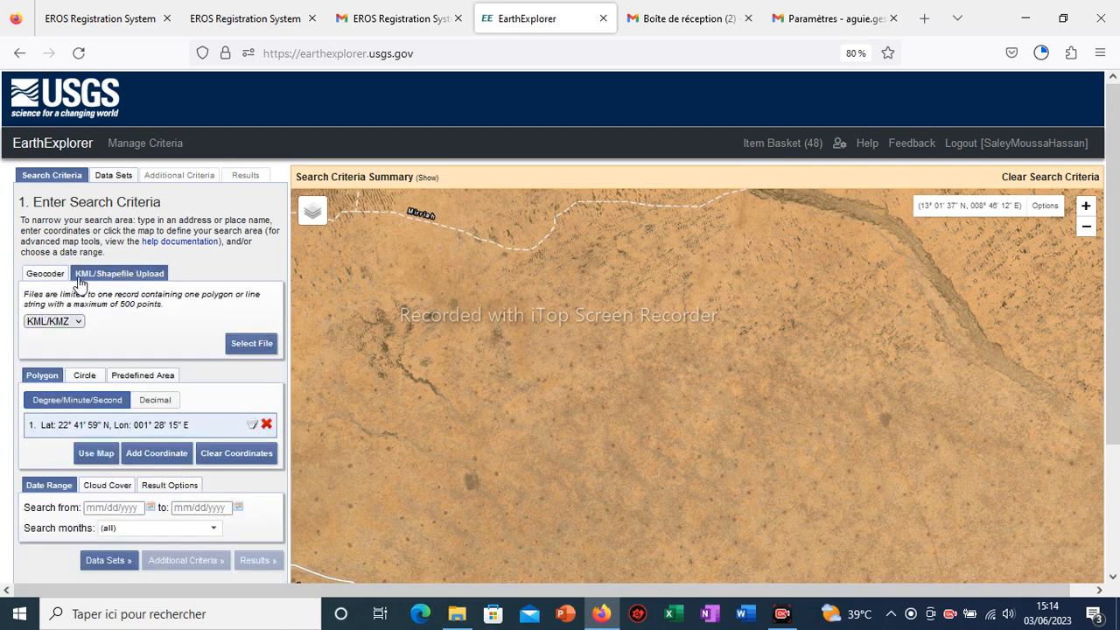
left_click(46, 275)
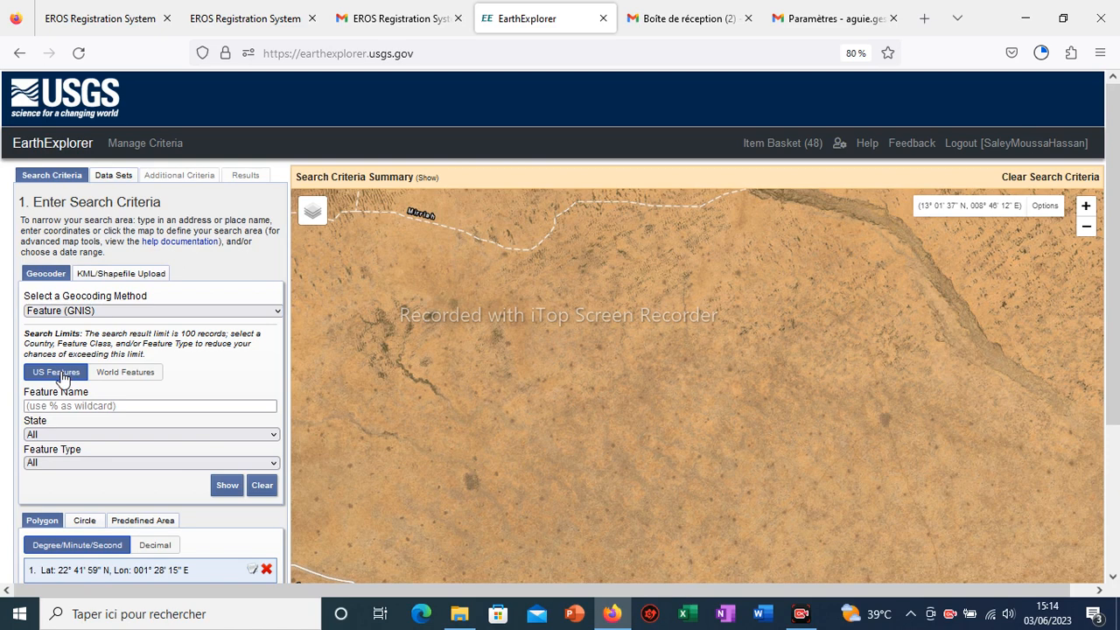
left_click(130, 374)
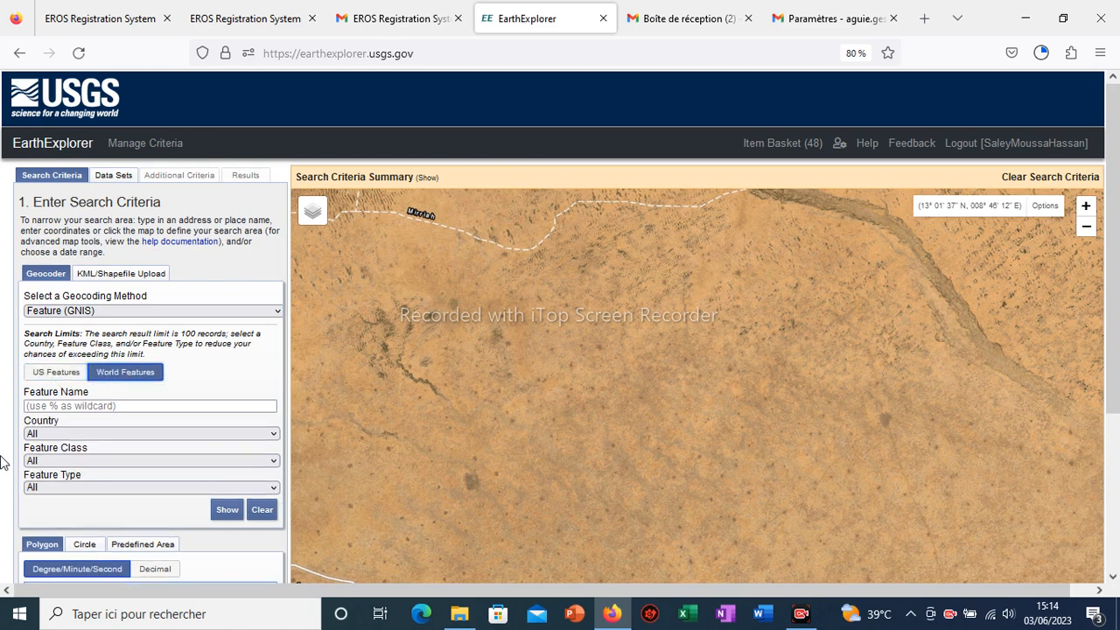
left_click(88, 438)
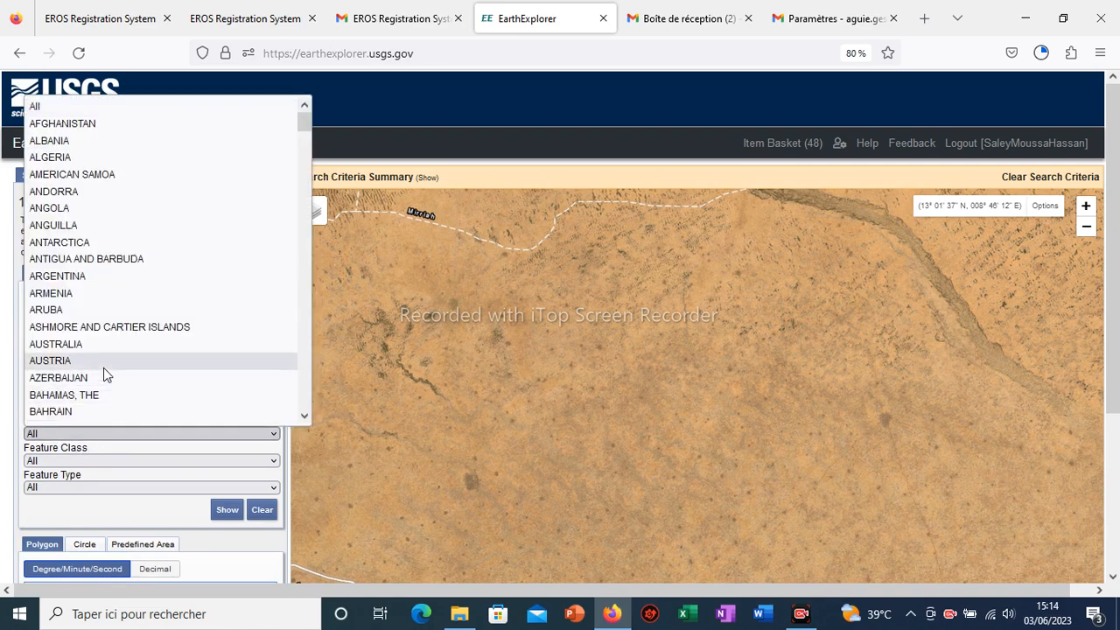
scroll(103, 368, "down", 10)
scroll(104, 374, "down", 20)
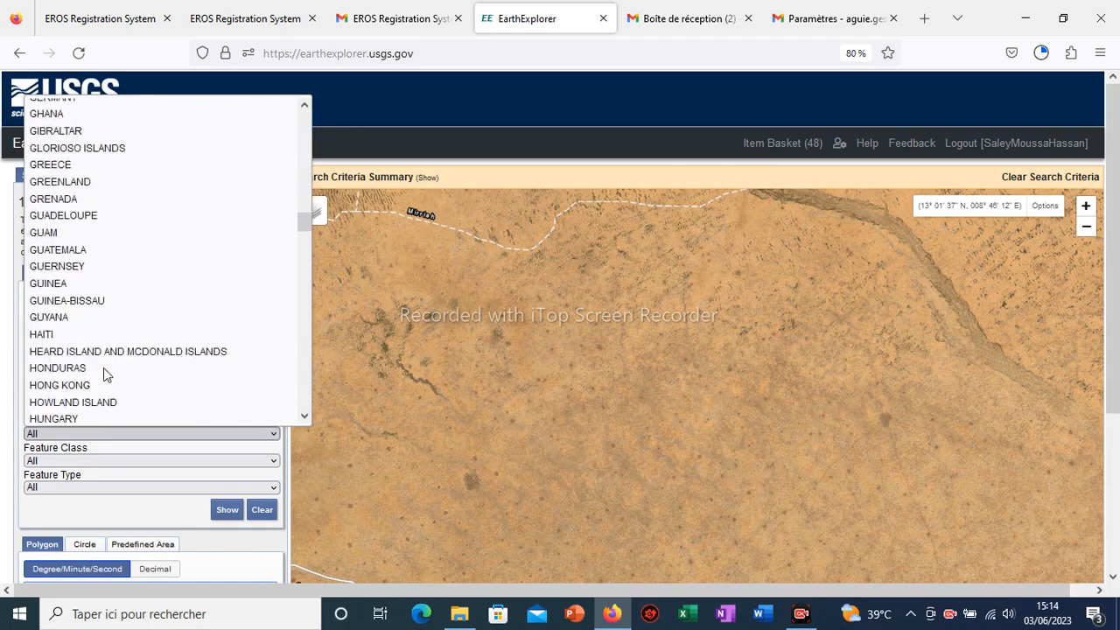
scroll(104, 375, "down", 15)
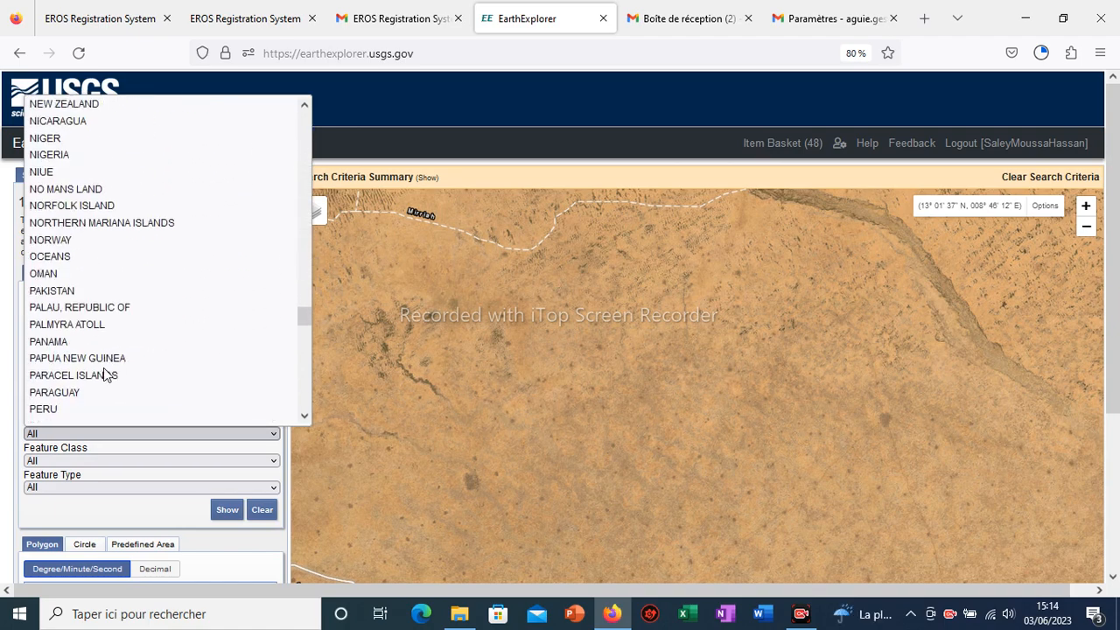
scroll(105, 372, "up", 2)
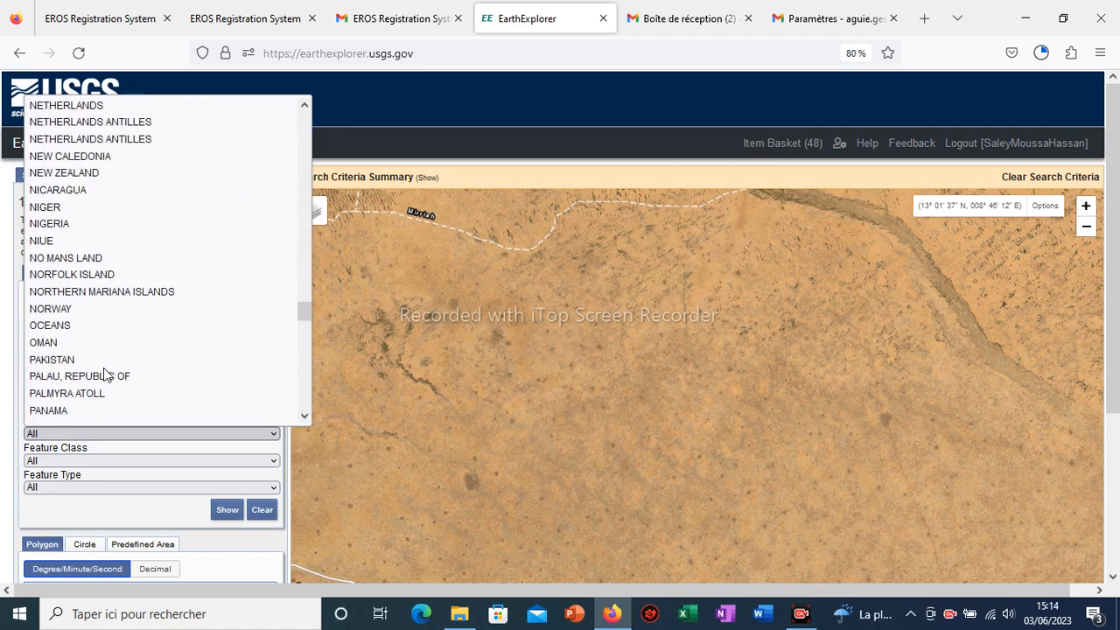
left_click(47, 208)
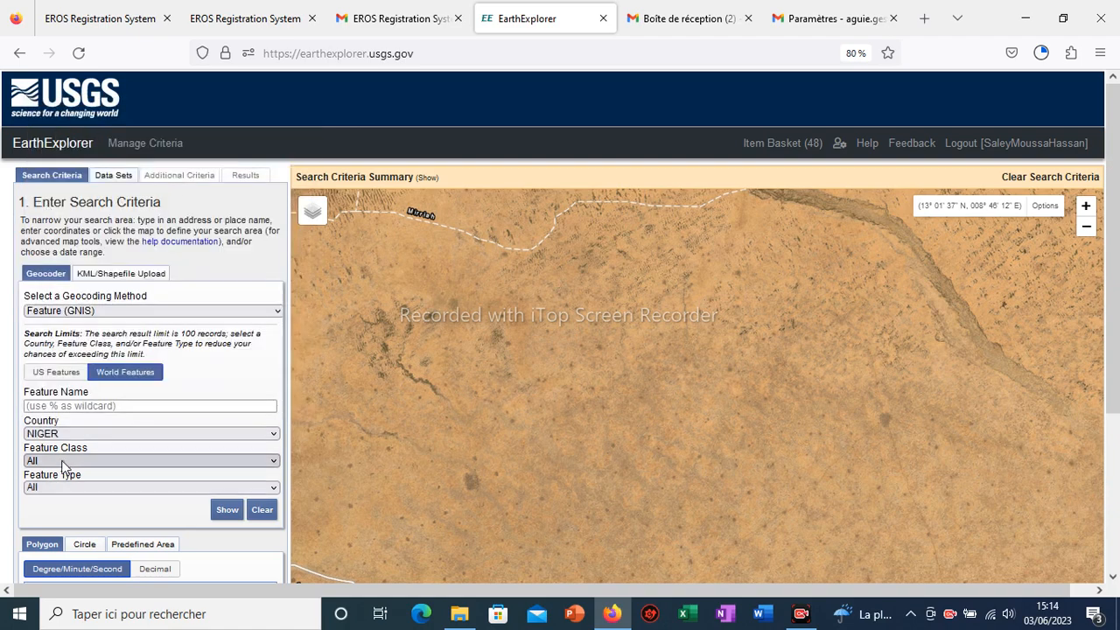
left_click(91, 462)
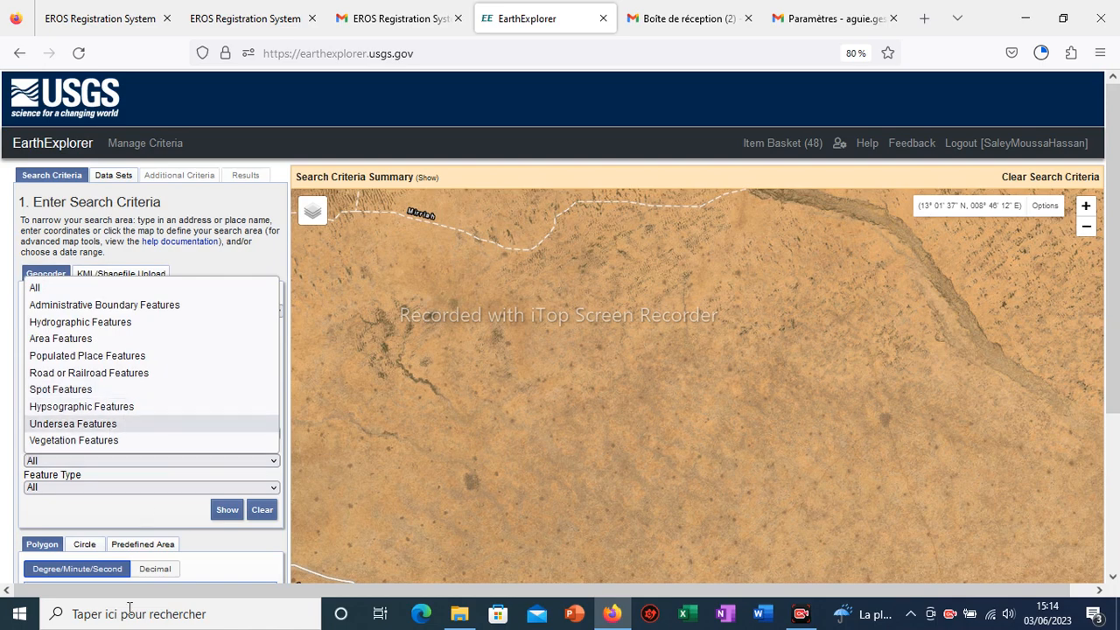
left_click(91, 513)
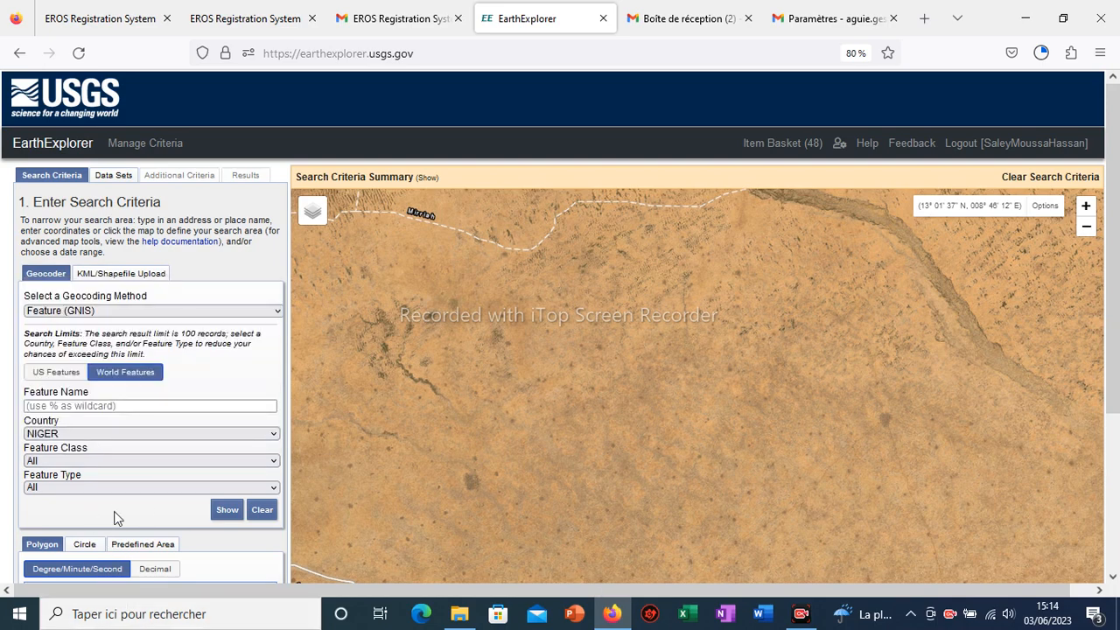
Remove the single coordinate in southern Algeria from the polygon search area.
scroll(114, 512, "down", 3)
scroll(114, 512, "down", 2)
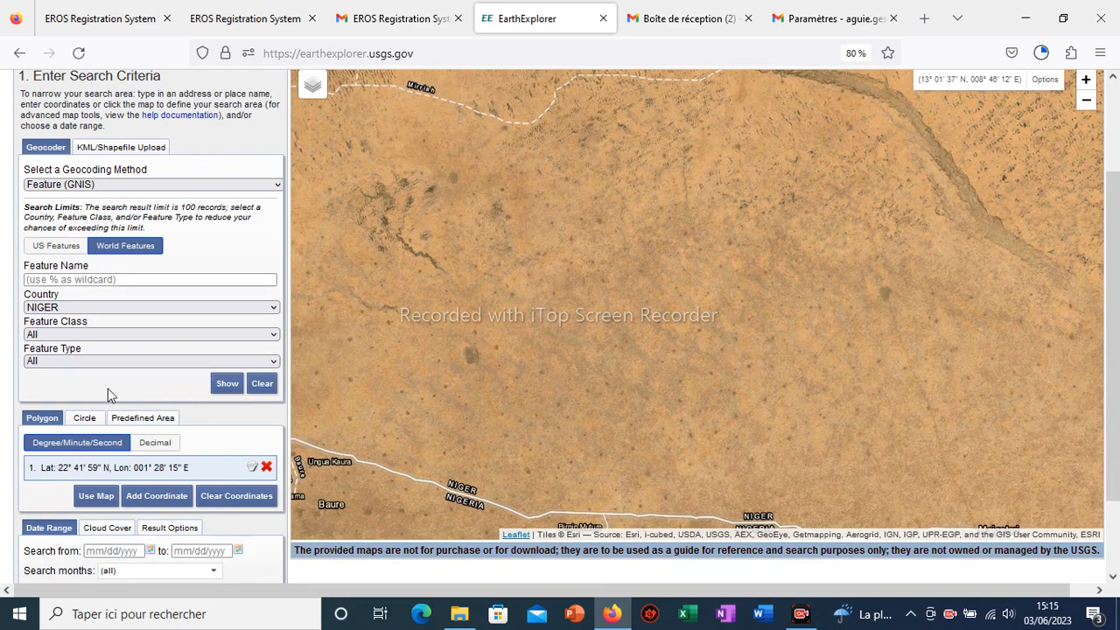
scroll(108, 389, "down", 1)
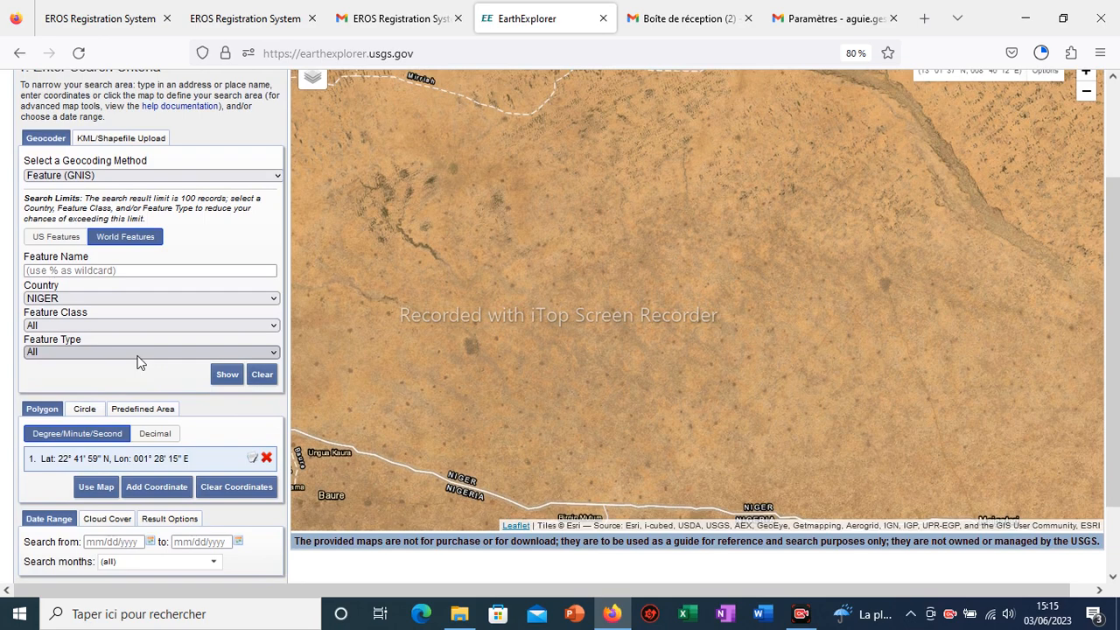
left_click(266, 458)
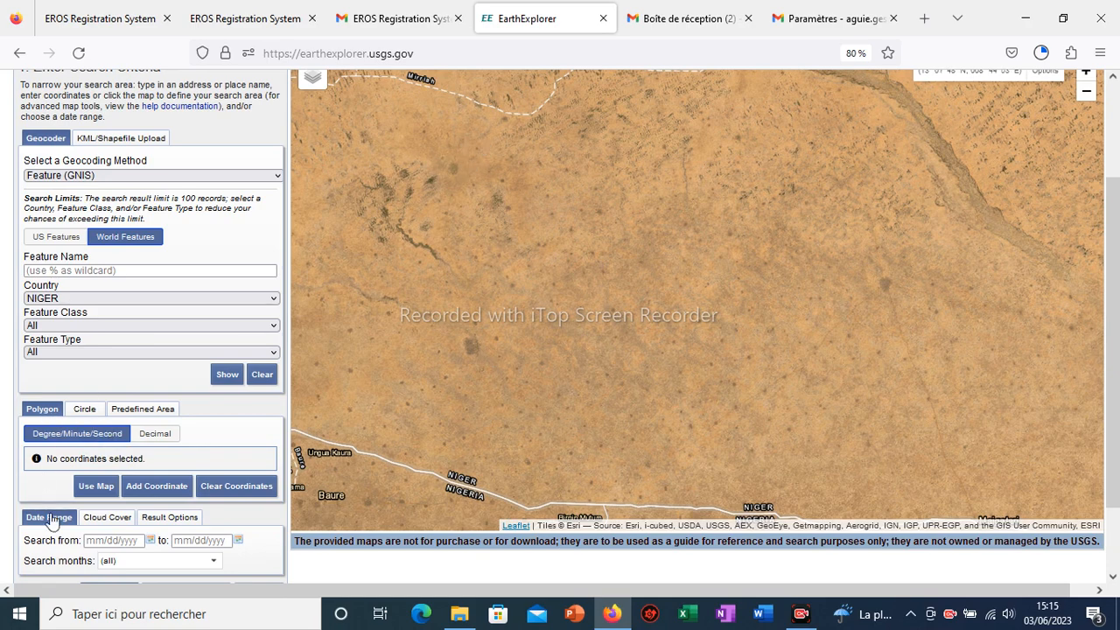
Define the polygon search area from the current map extent around Magaria, between 12° 48' 39" and 13° 17' 50" N.
left_click(154, 487)
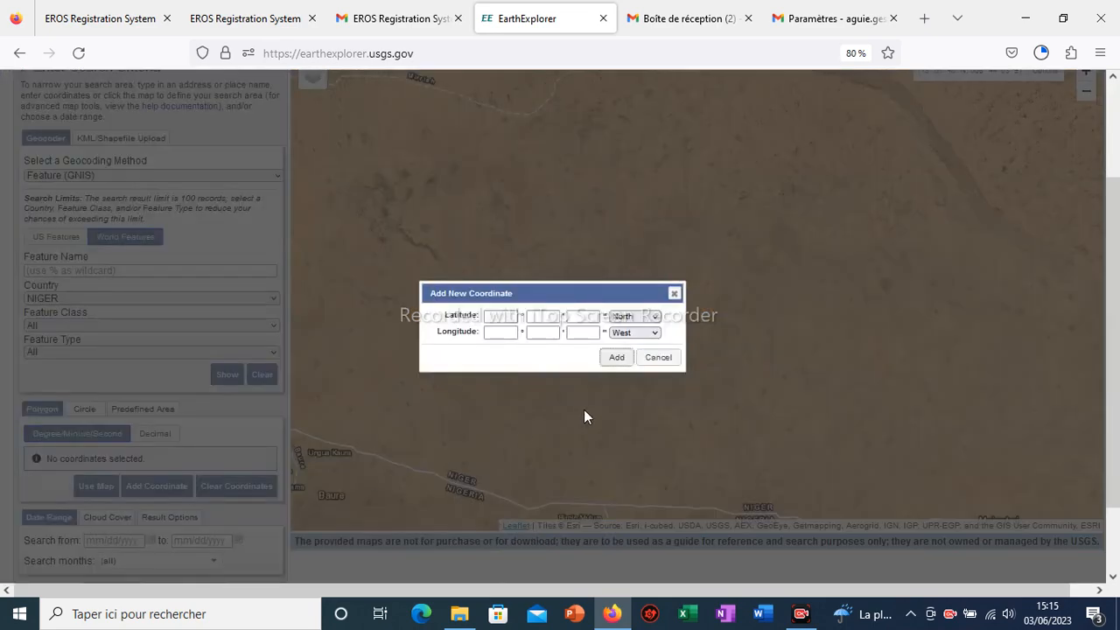
left_click(673, 294)
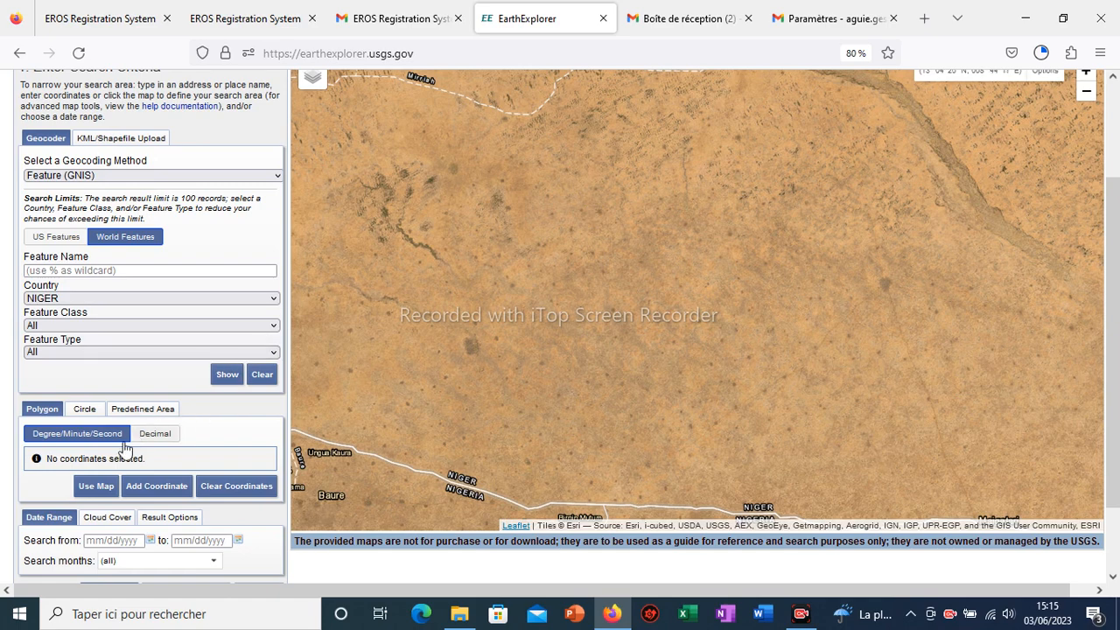
left_click(98, 492)
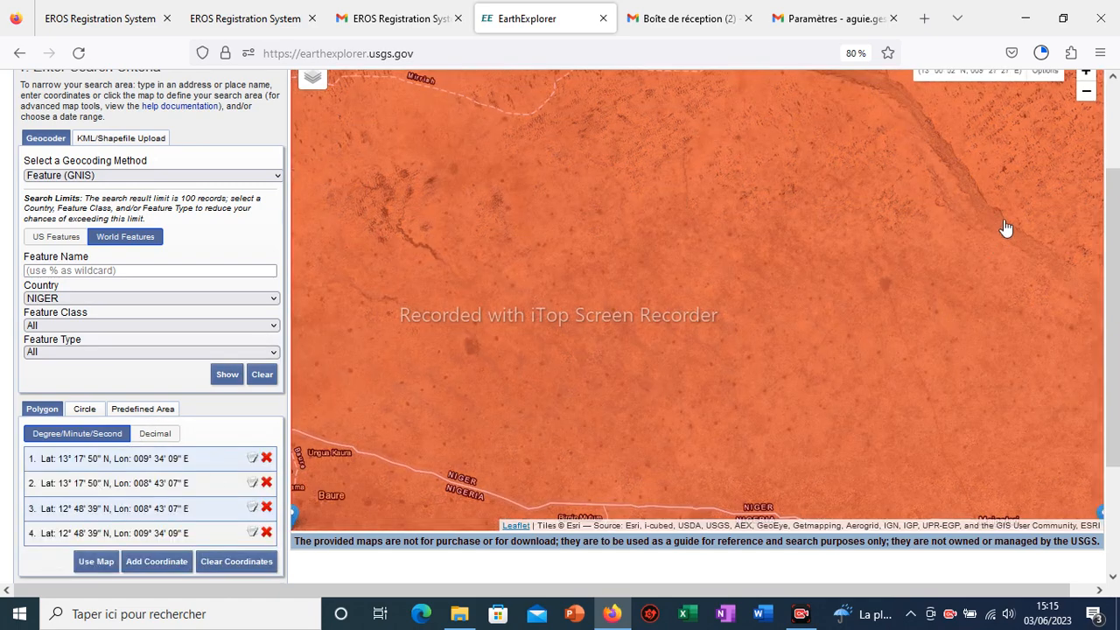
left_click(1086, 91)
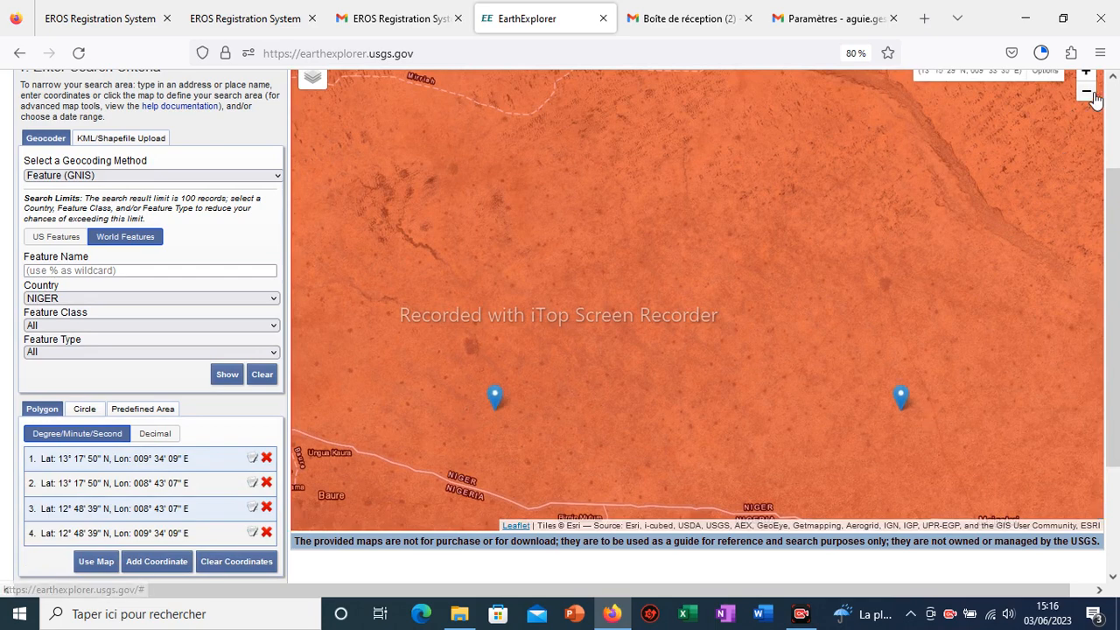
left_click(1088, 92)
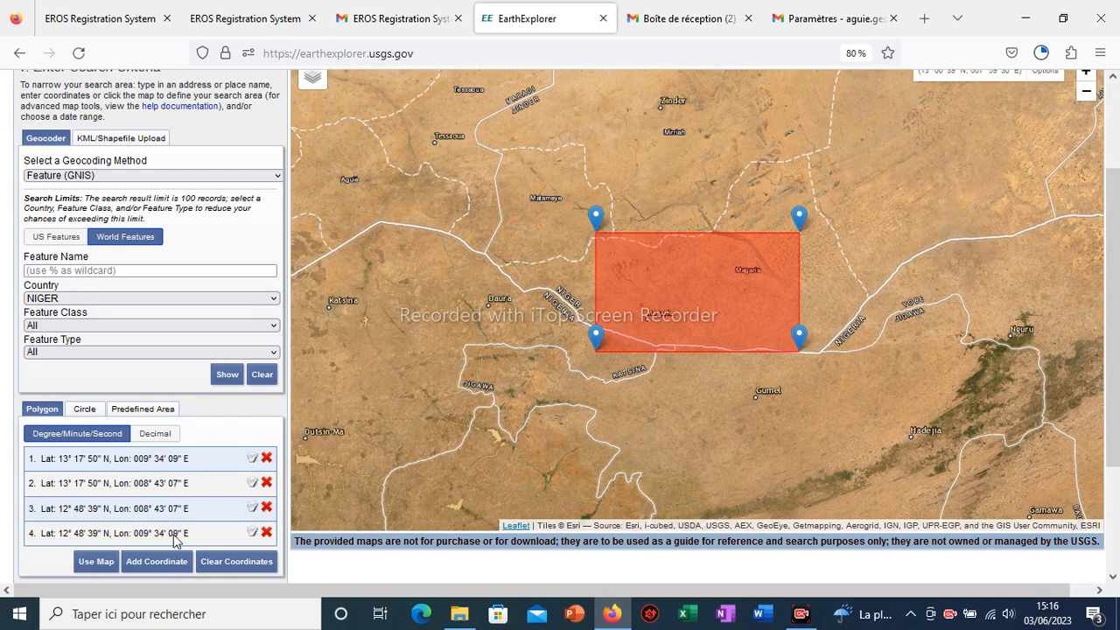
Limit the search months to August only.
scroll(57, 575, "down", 2)
scroll(57, 575, "down", 2)
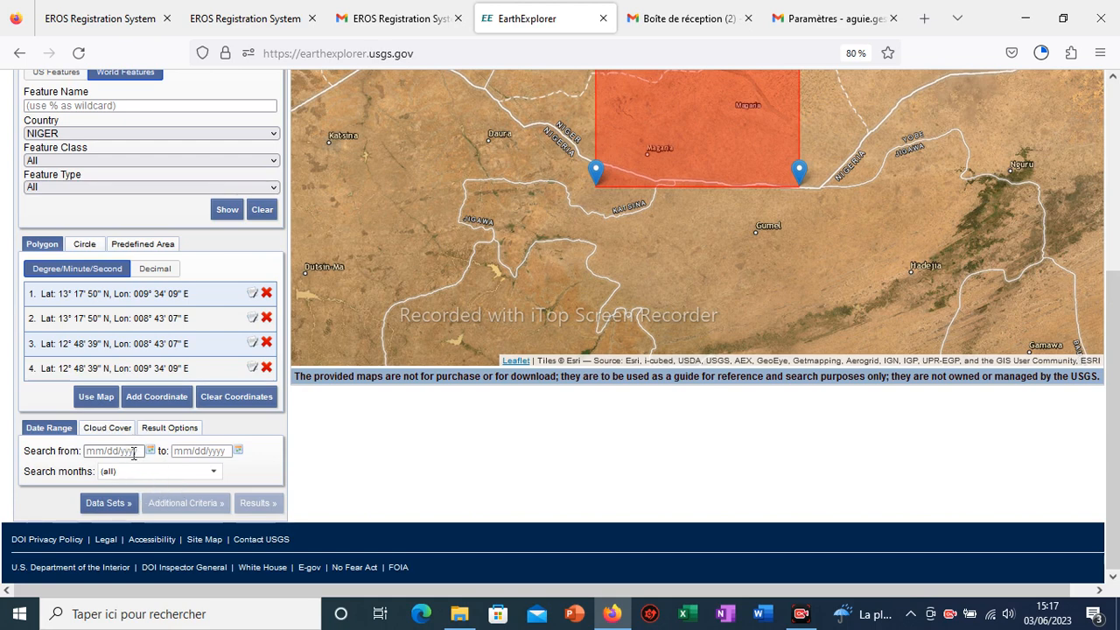
left_click(215, 477)
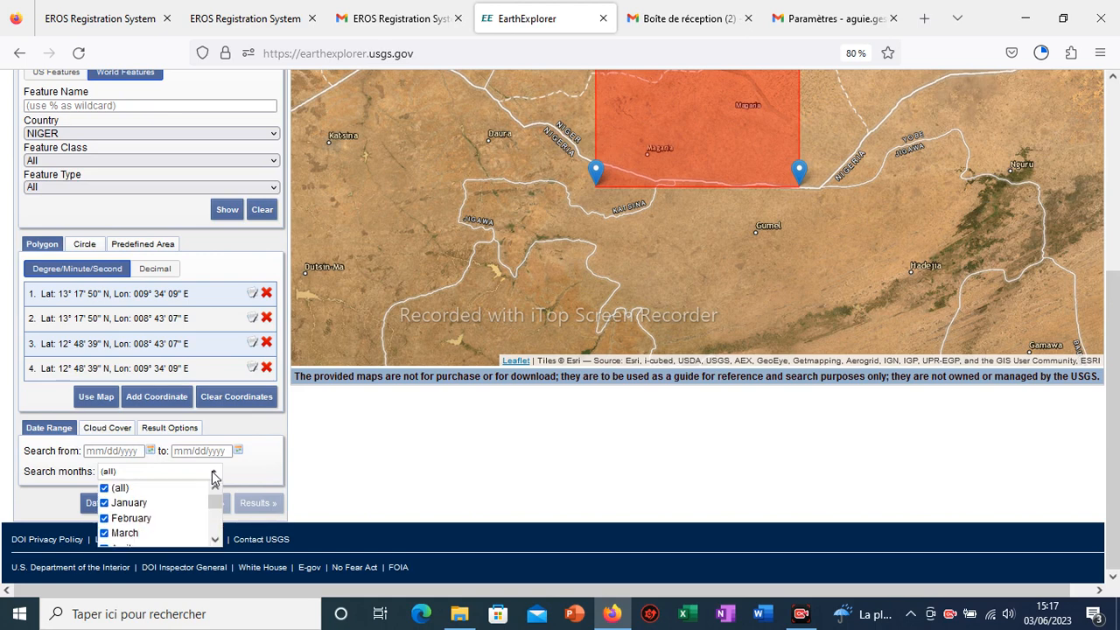
left_click(104, 490)
scroll(124, 520, "down", 3)
scroll(124, 520, "down", 1)
left_click(105, 529)
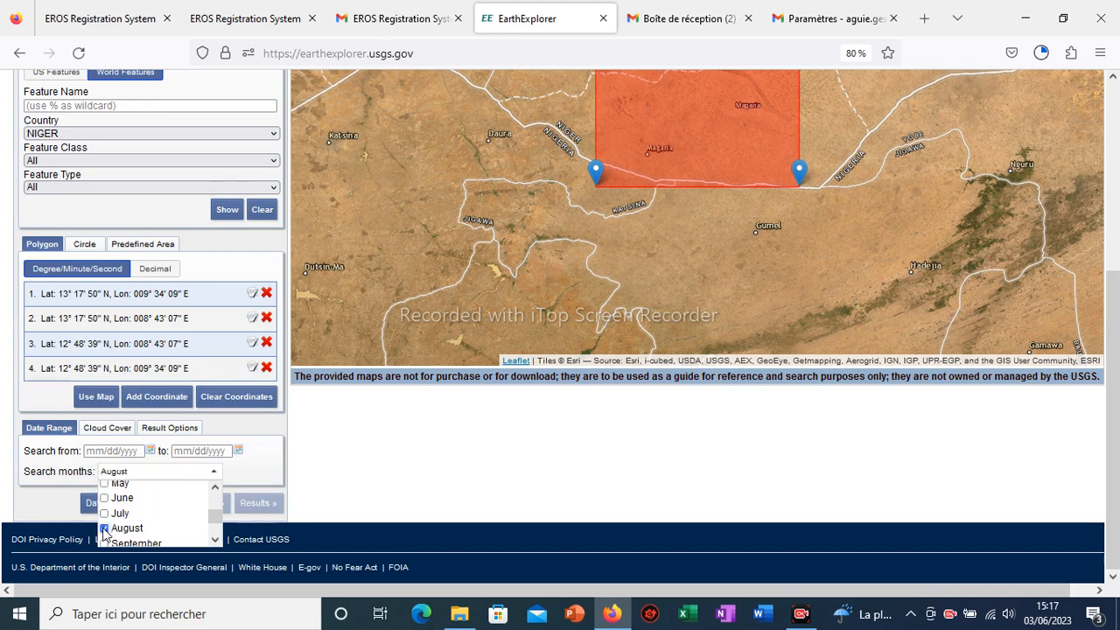
left_click(233, 478)
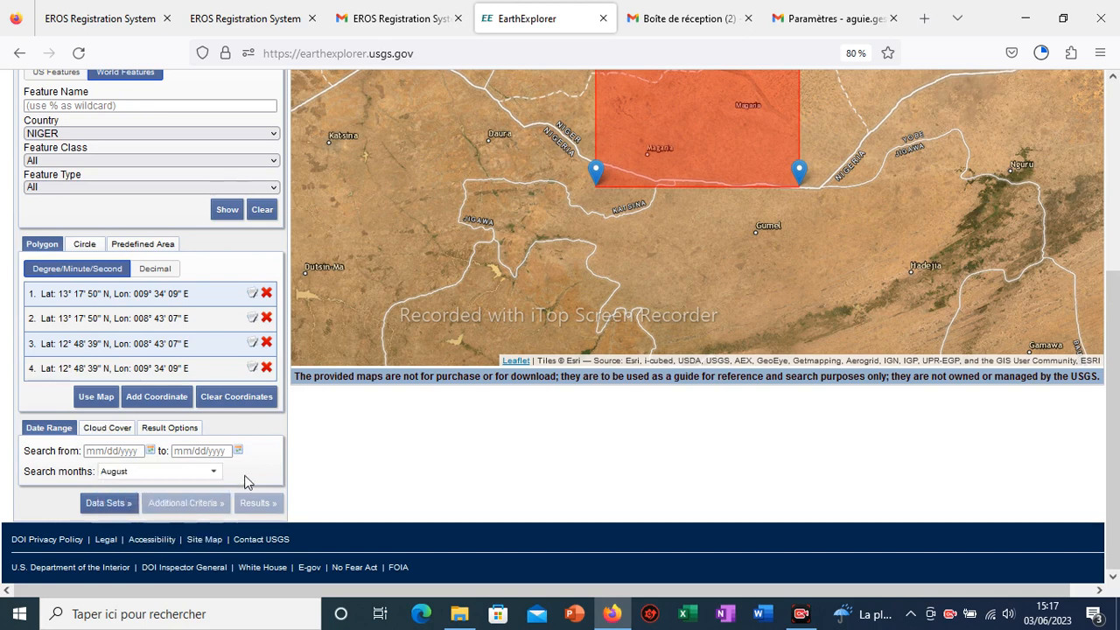
Go to the data set selection and expand the Landsat category, checking the Collection 2 Level-3 Science Products.
left_click(96, 510)
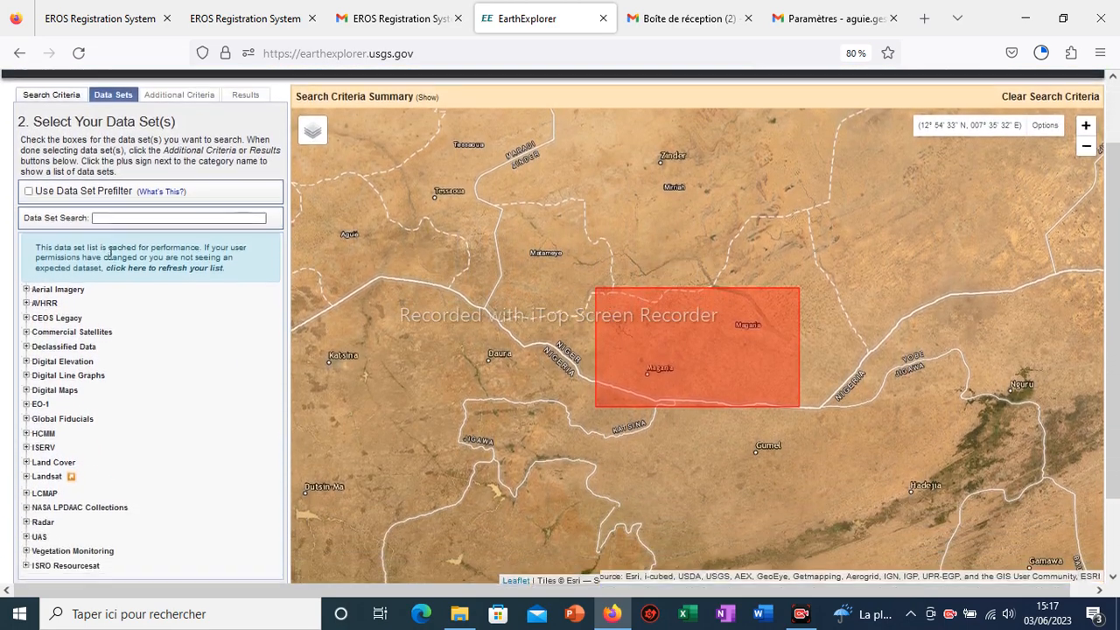
scroll(111, 253, "down", 1)
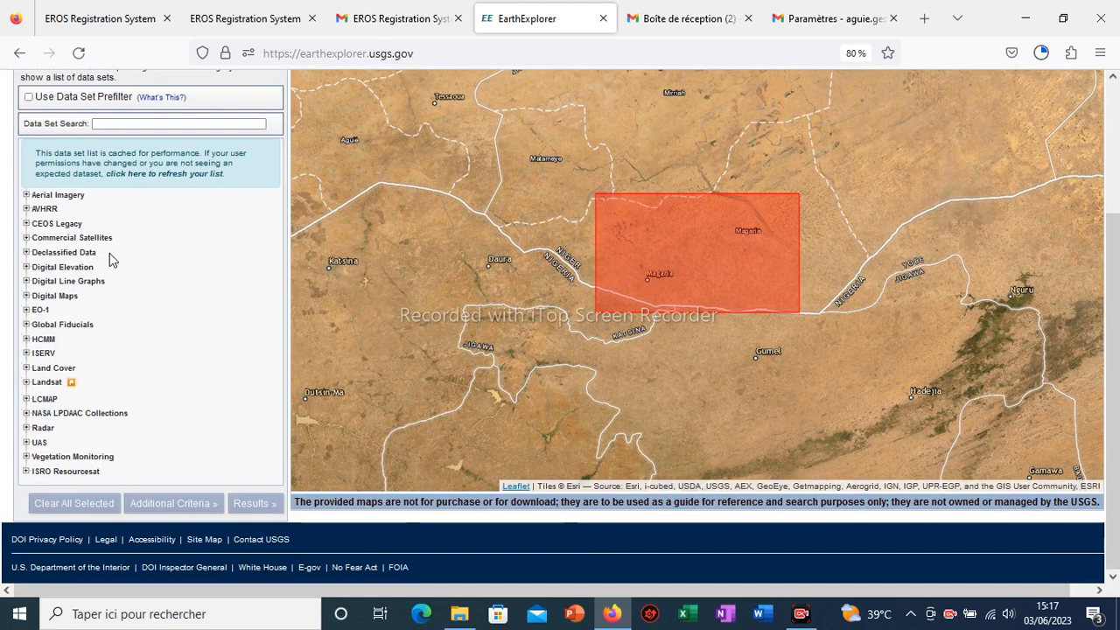
left_click(26, 383)
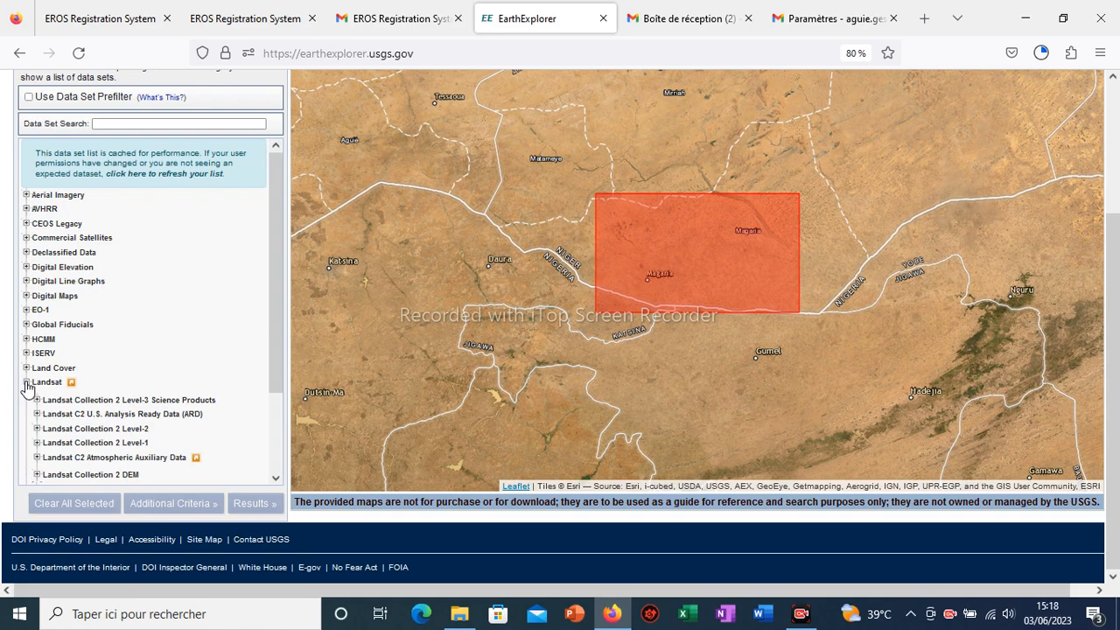
scroll(137, 423, "down", 2)
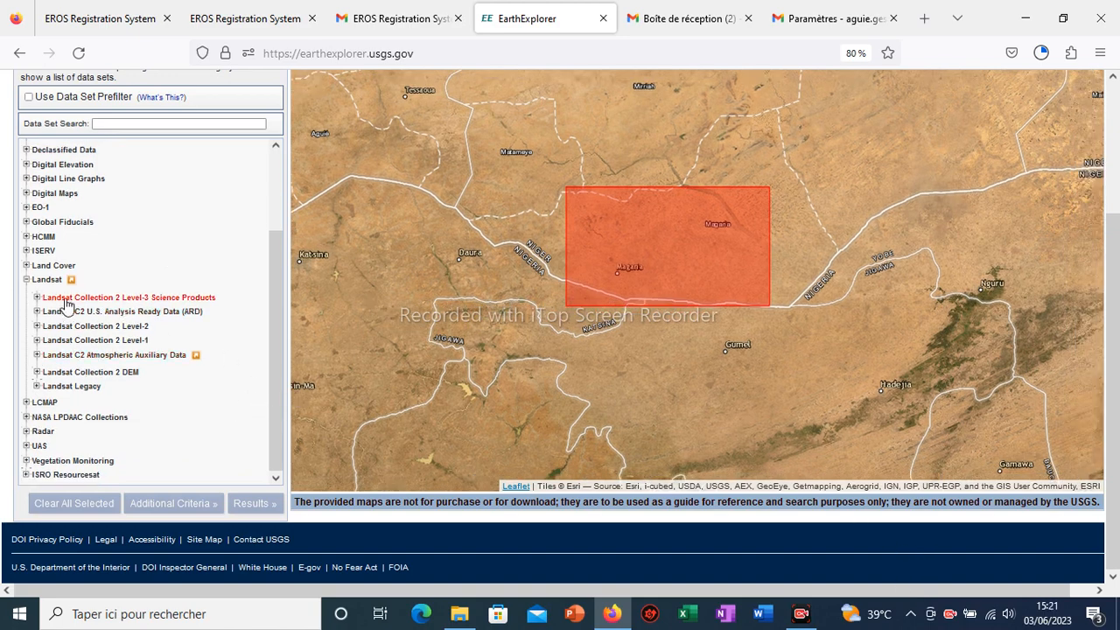
left_click(38, 299)
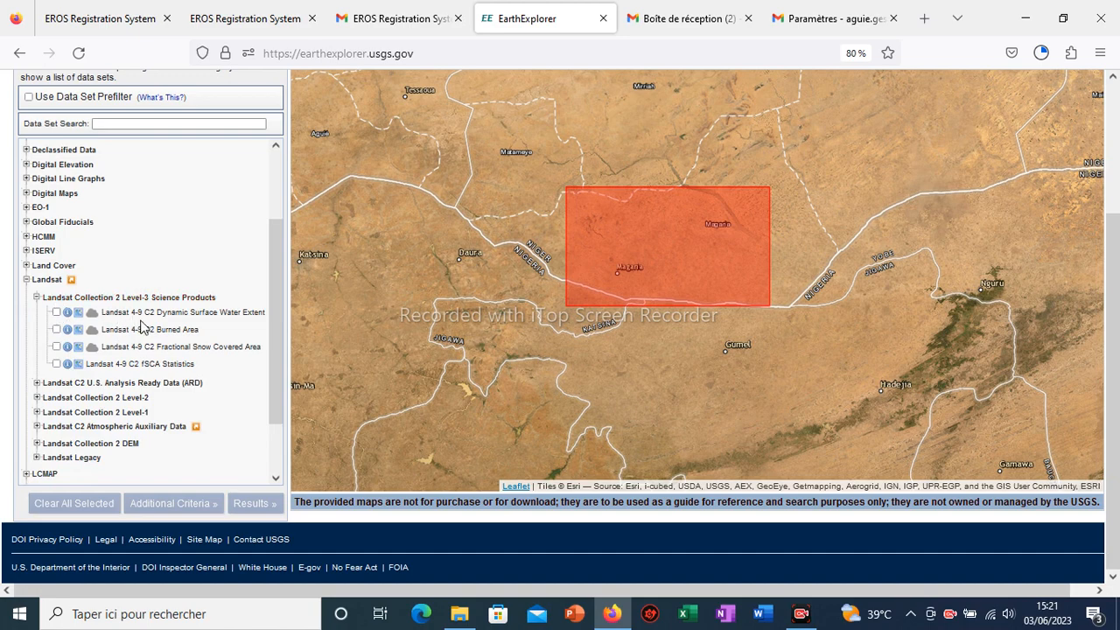
left_click(36, 299)
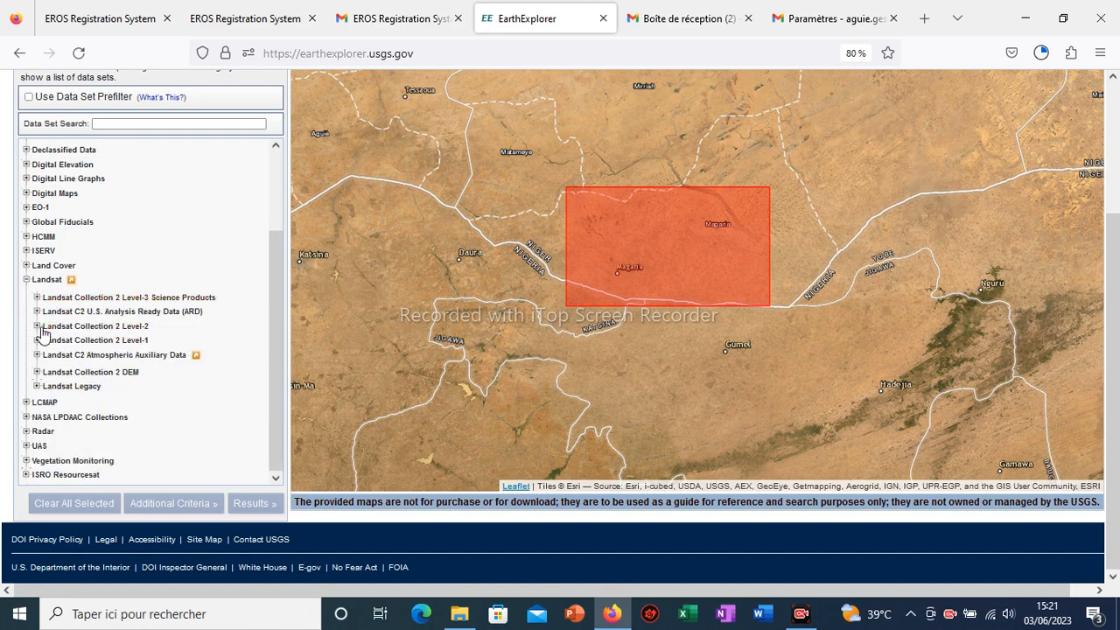
Select the Landsat 4-5 TM C2 L2 data set under Landsat Collection 2 Level-2 and run the search.
left_click(37, 327)
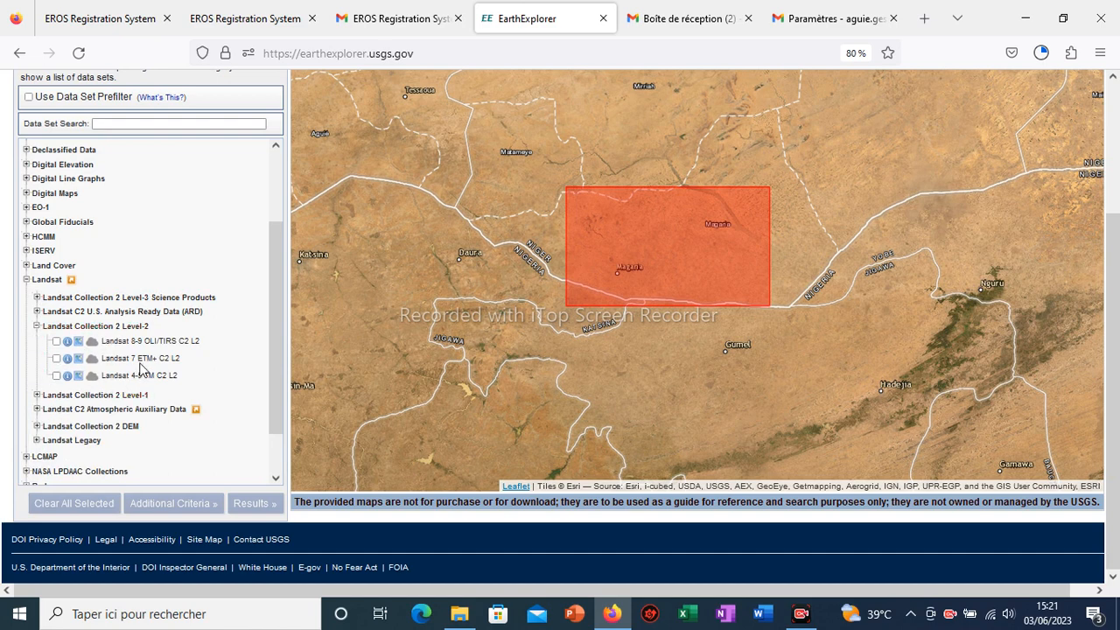
left_click(57, 376)
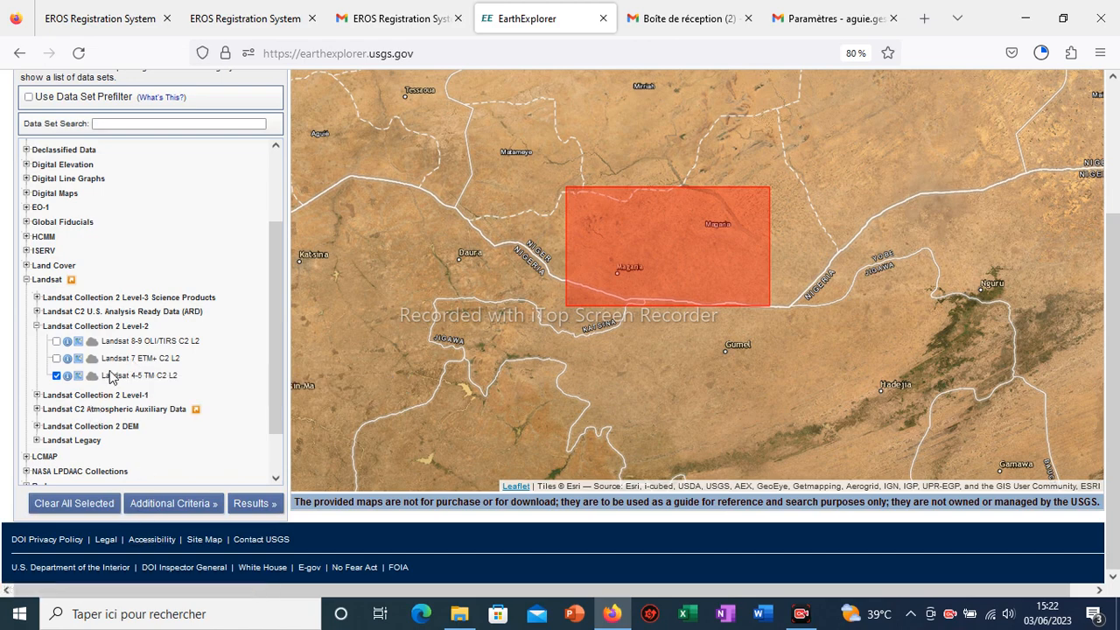
left_click(252, 504)
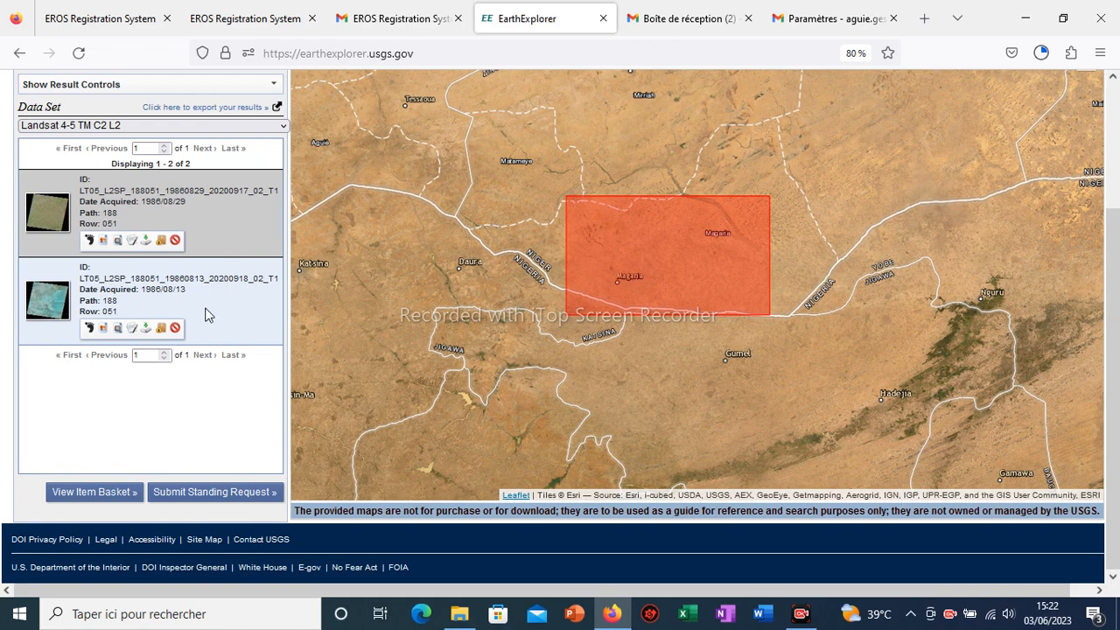
Overlay the scene acquired 1986/08/29 on the map and request the download of all its Level-2 Surface Reflectance Bands files.
left_click(103, 241)
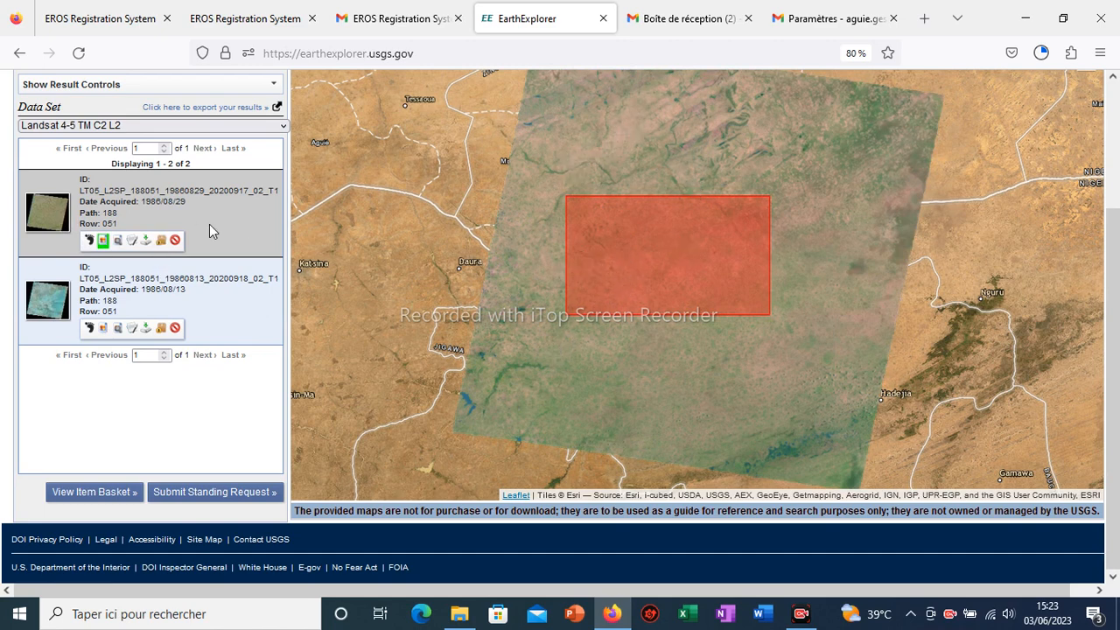
left_click(146, 241)
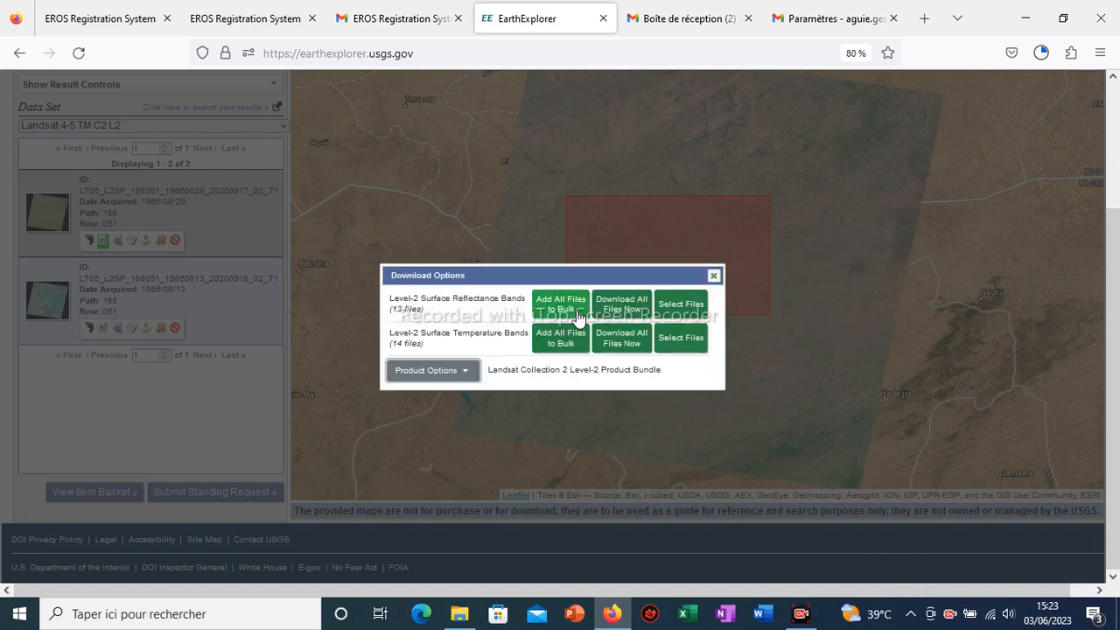
left_click(679, 304)
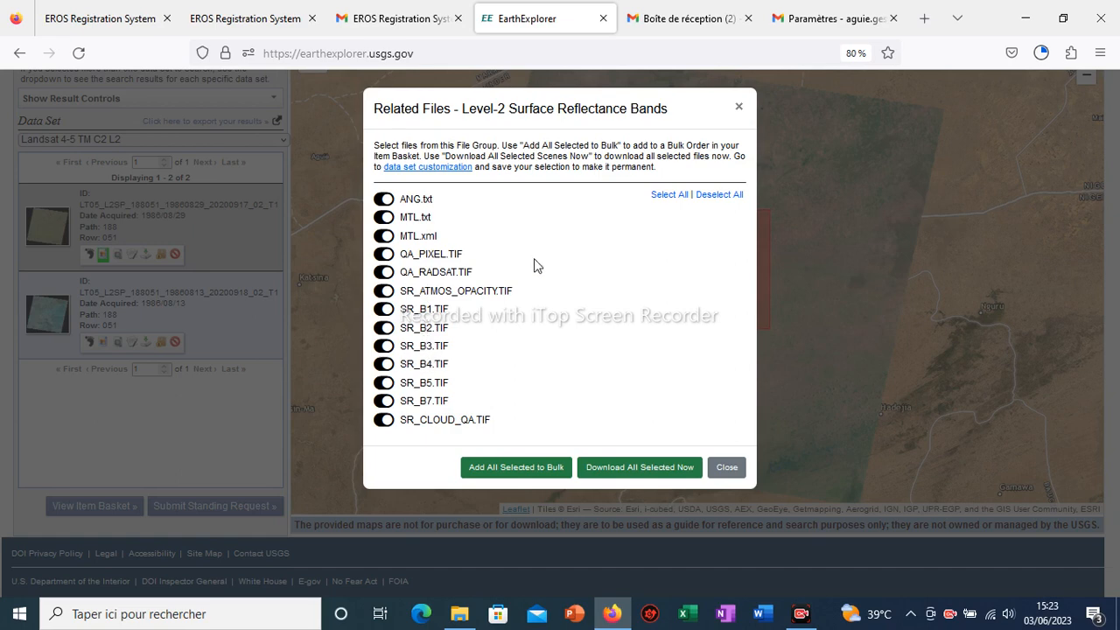
left_click(737, 107)
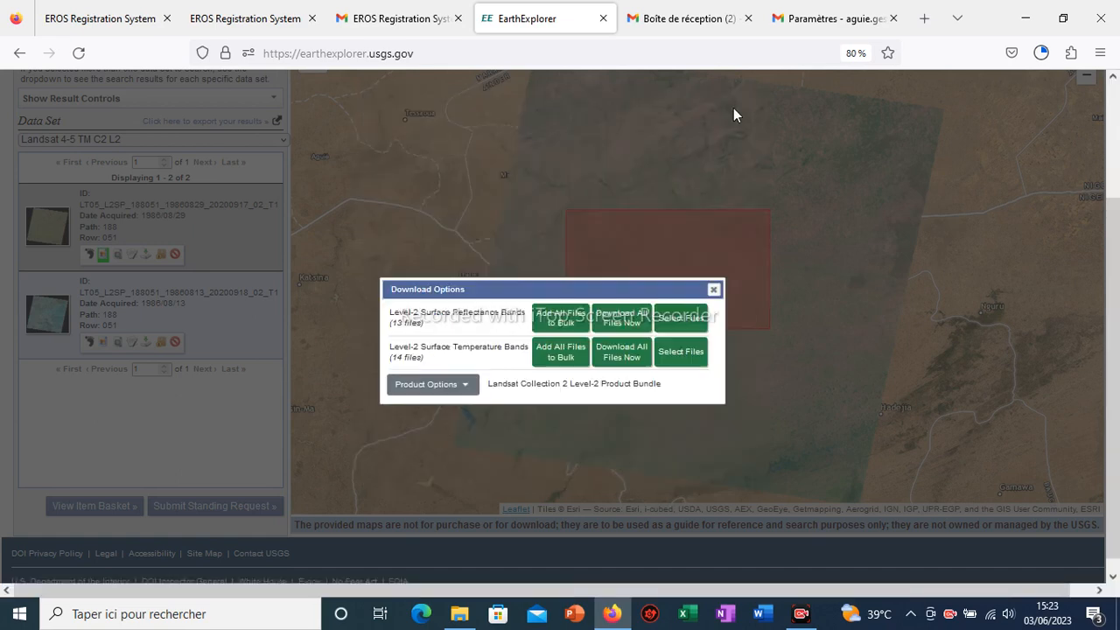
left_click(624, 320)
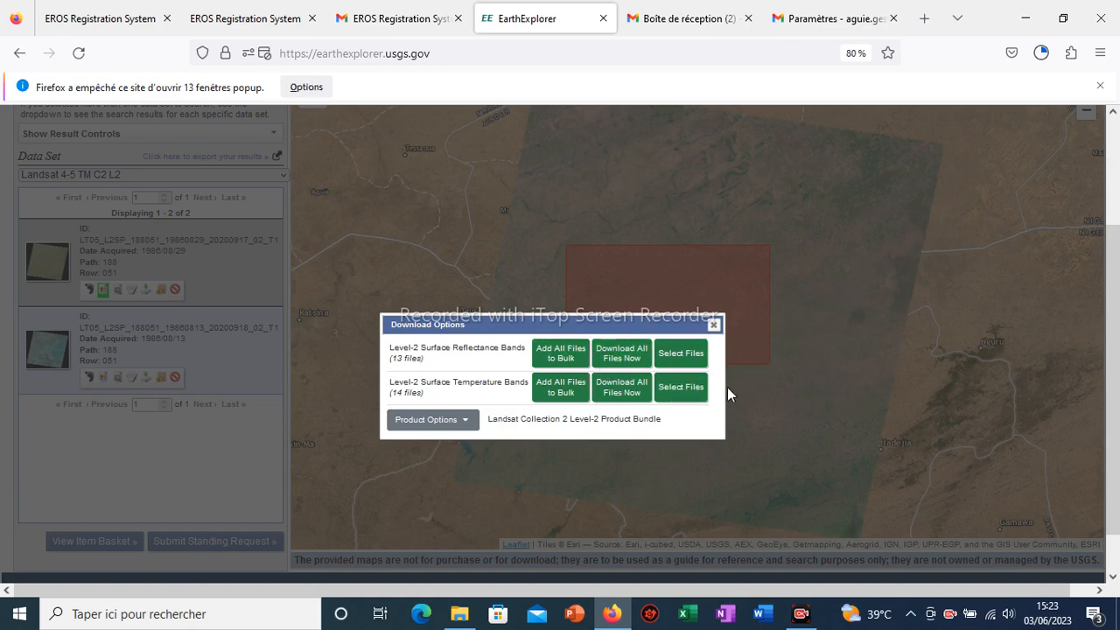
left_click(713, 325)
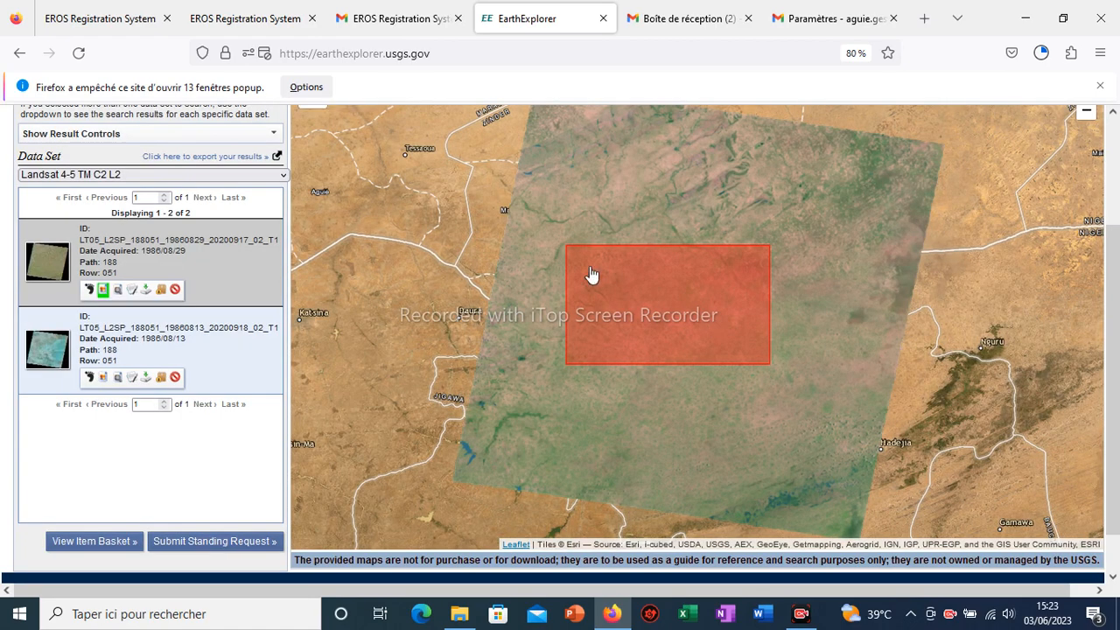